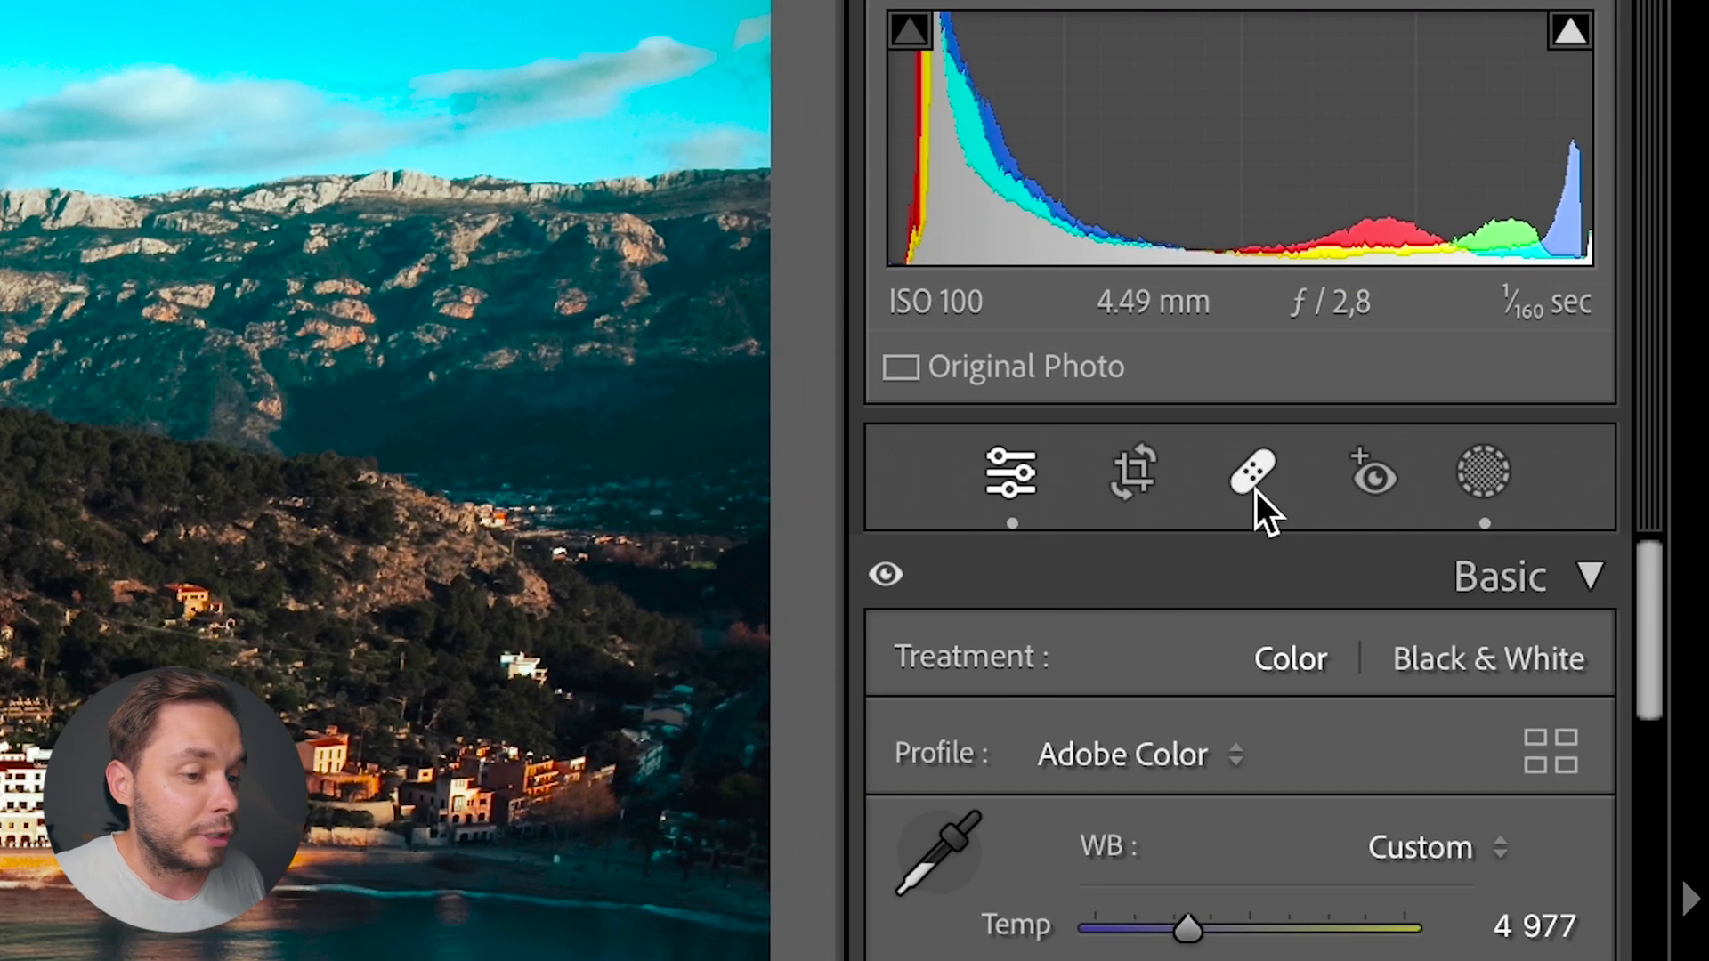
Open the Healing tool and try its Remove, Heal and Clone modes.
left_click(1255, 488)
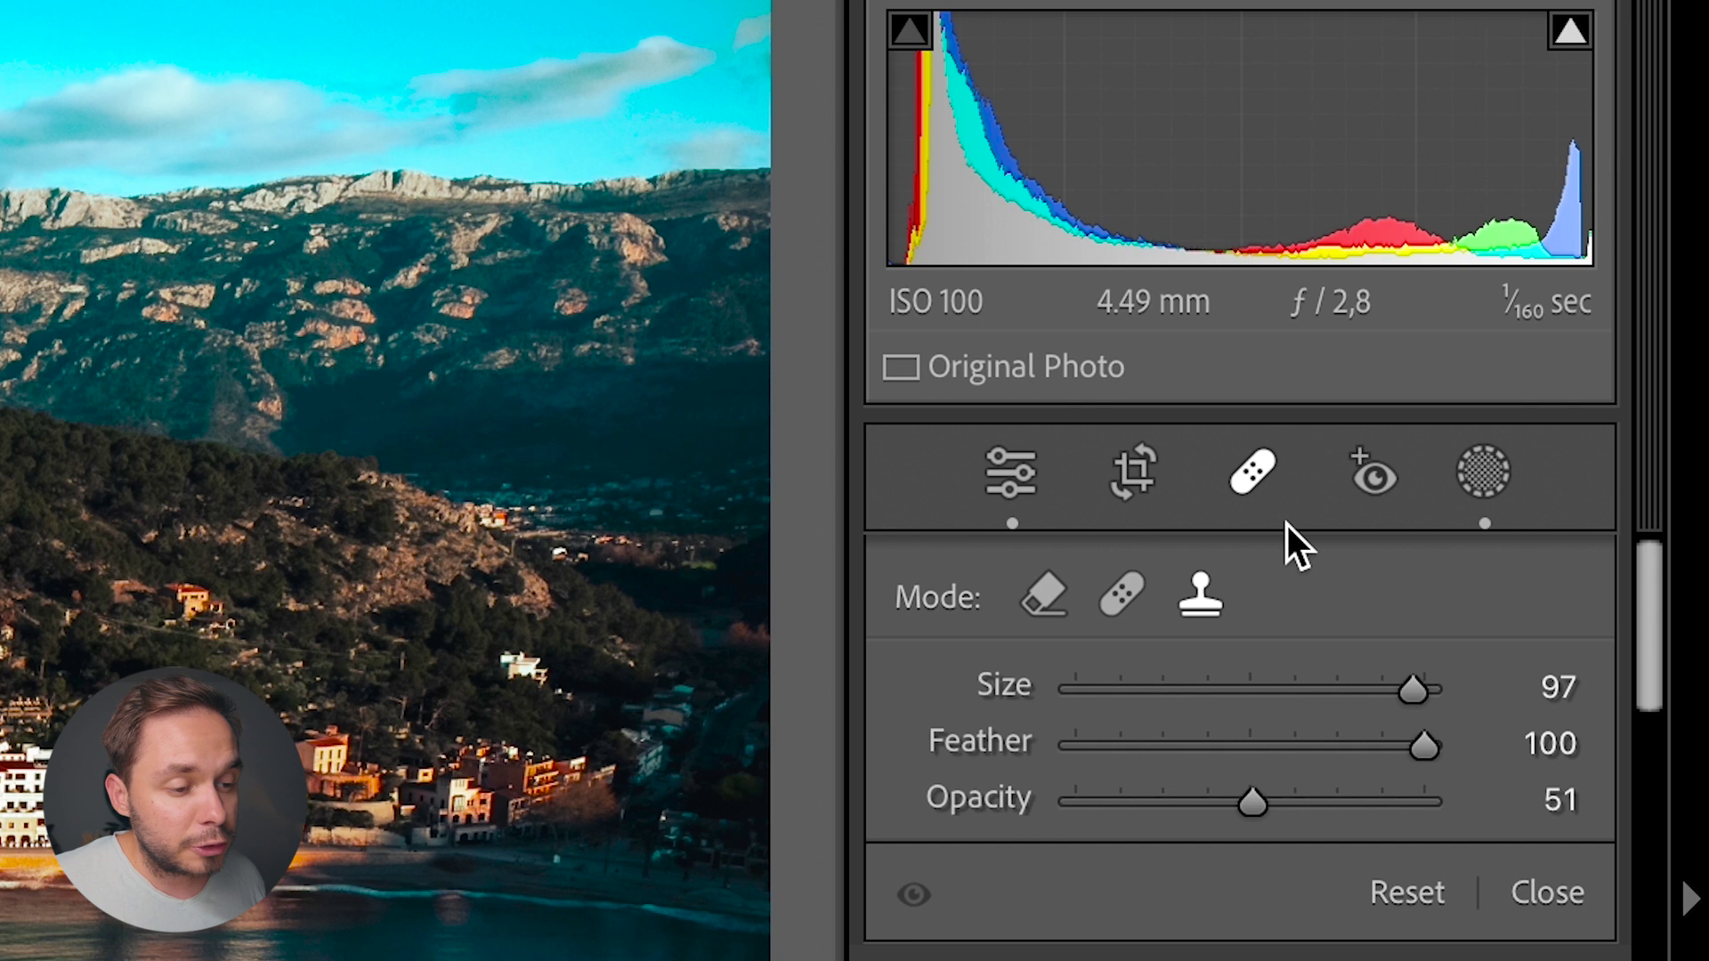
left_click(1047, 603)
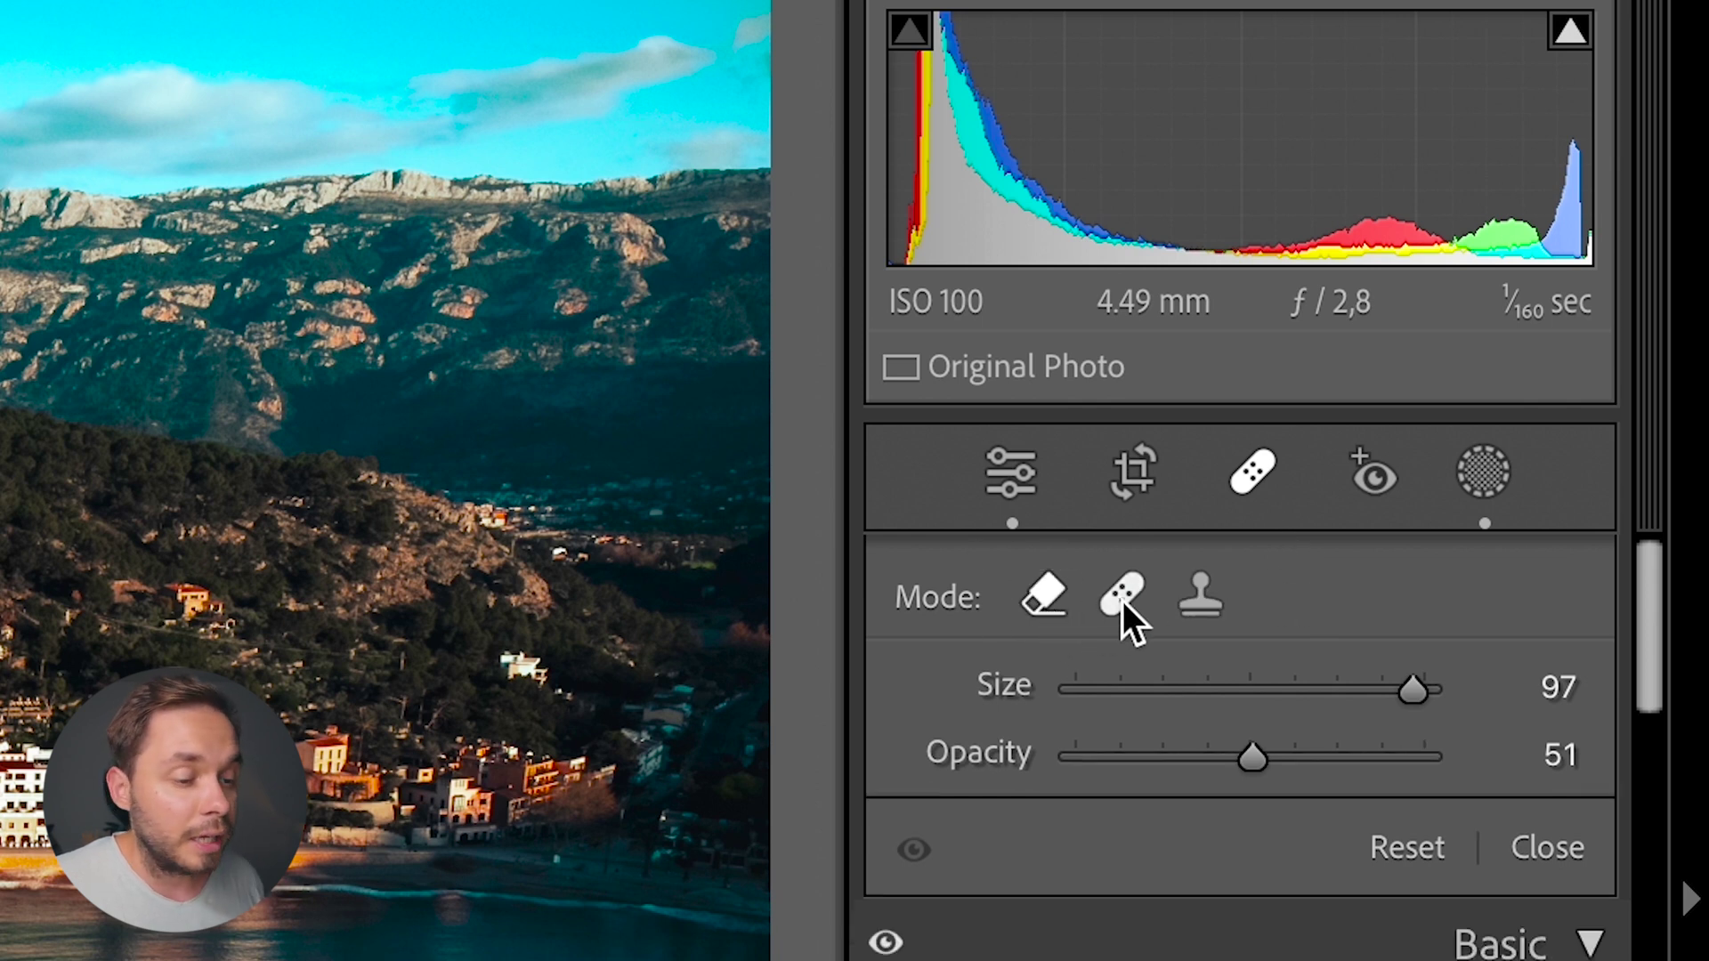
left_click(1123, 600)
left_click(1193, 597)
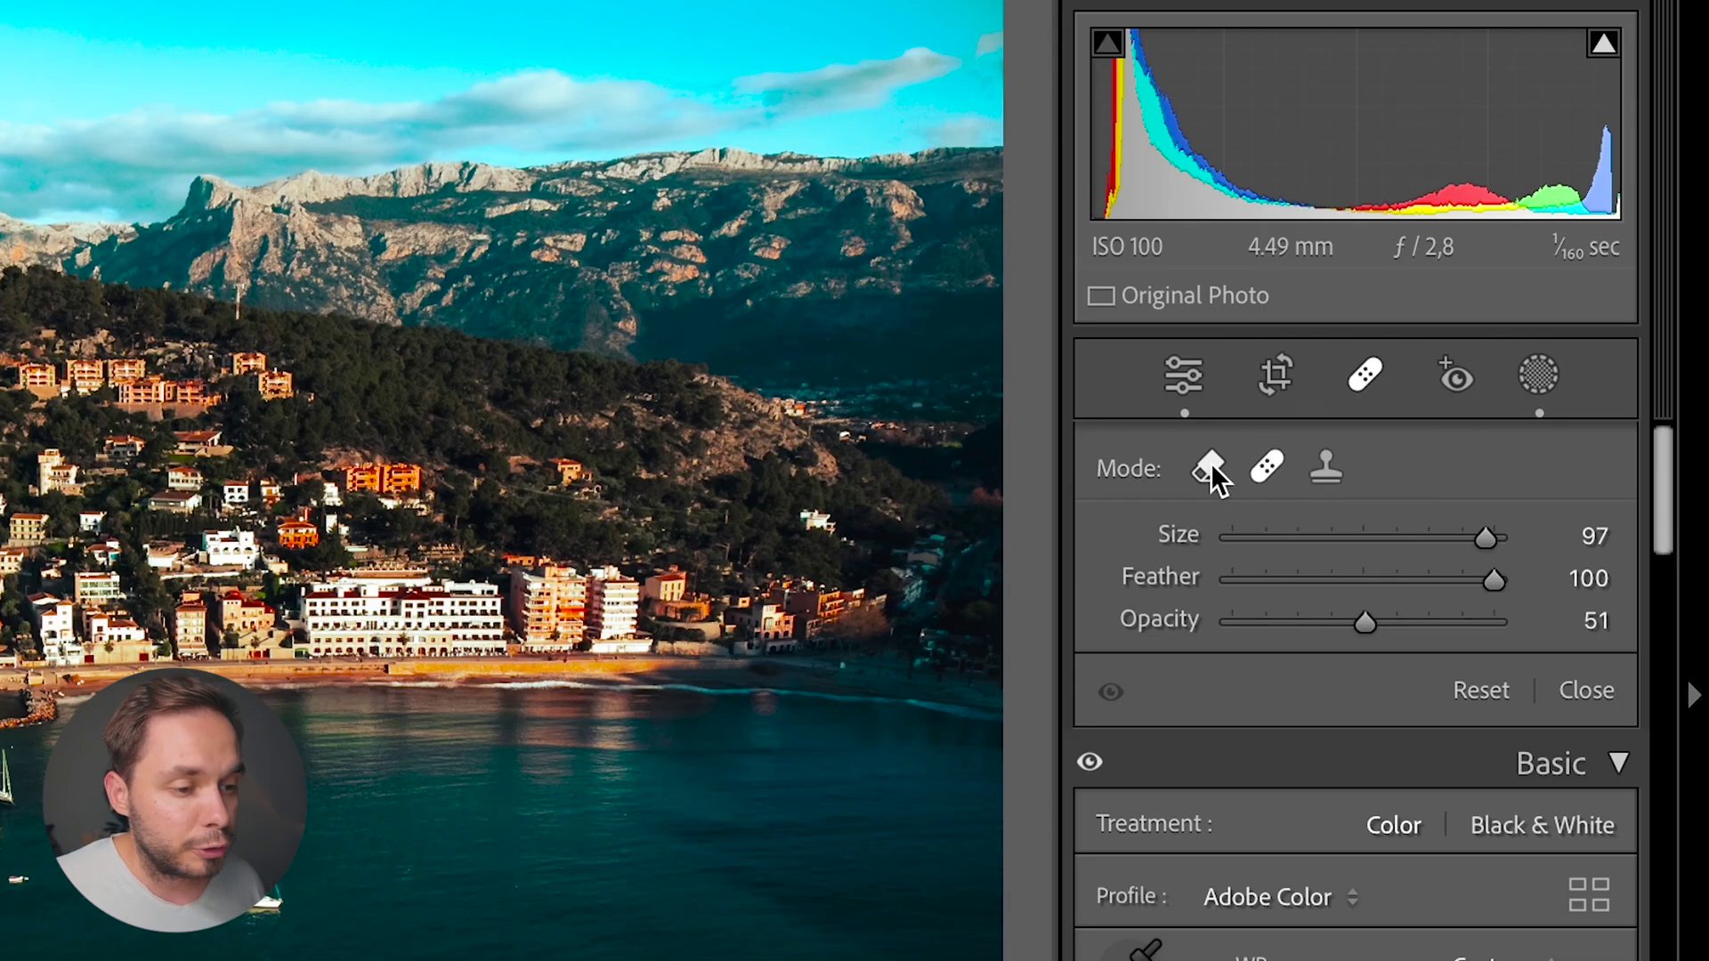
Put the Healing tool in content-aware Remove mode and resize the brush over the photo.
left_click(1208, 466)
scroll(679, 663, "up", 2)
scroll(693, 668, "down", 3)
scroll(649, 763, "down", 6)
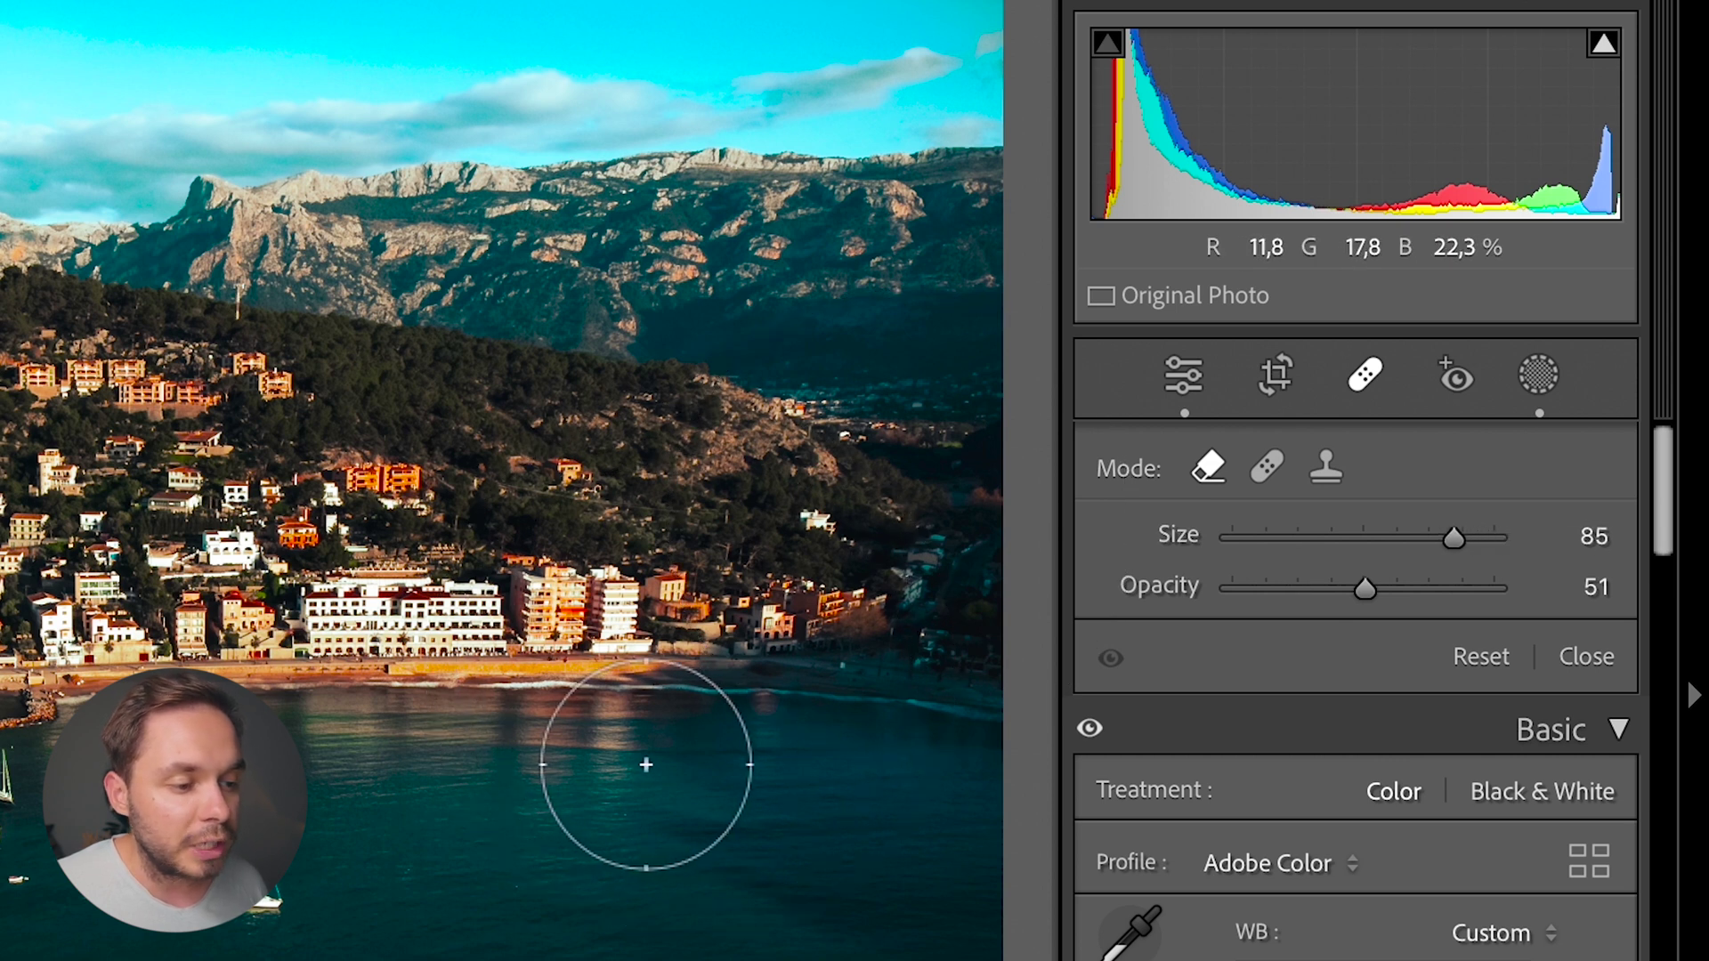
scroll(641, 763, "up", 3)
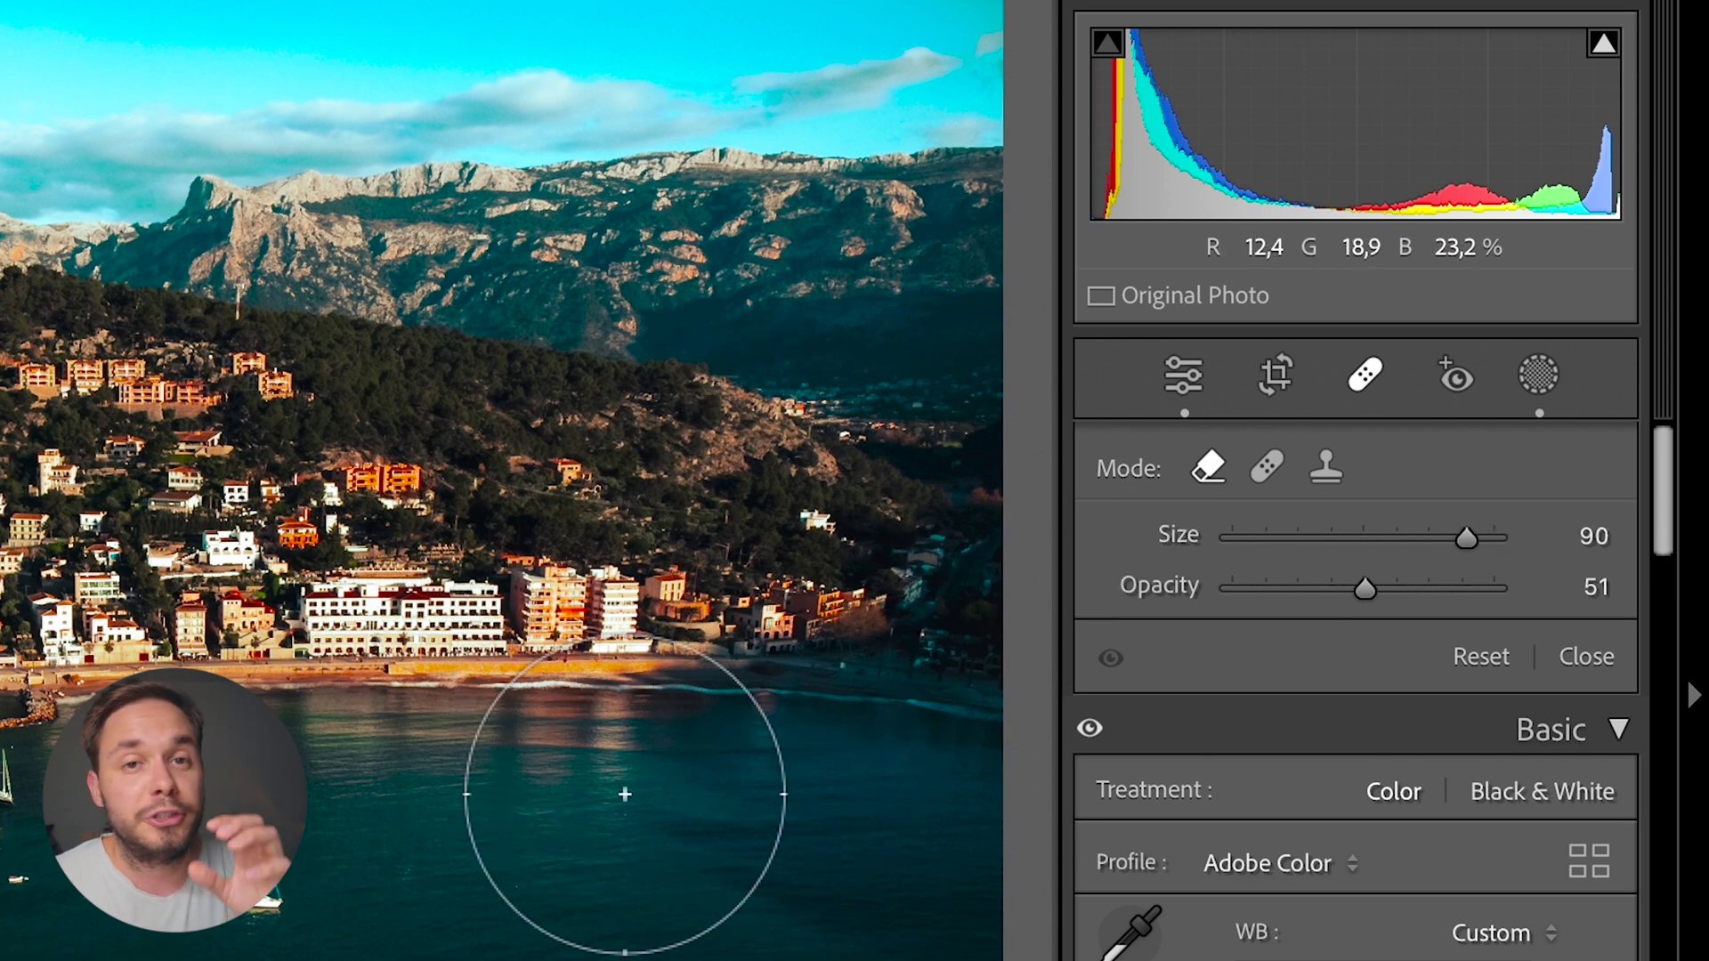
Switch to Heal mode, soften the Feather, and set the brush to Size 47, Opacity 100.
left_click(1263, 476)
left_click(1324, 480)
left_click(1268, 470)
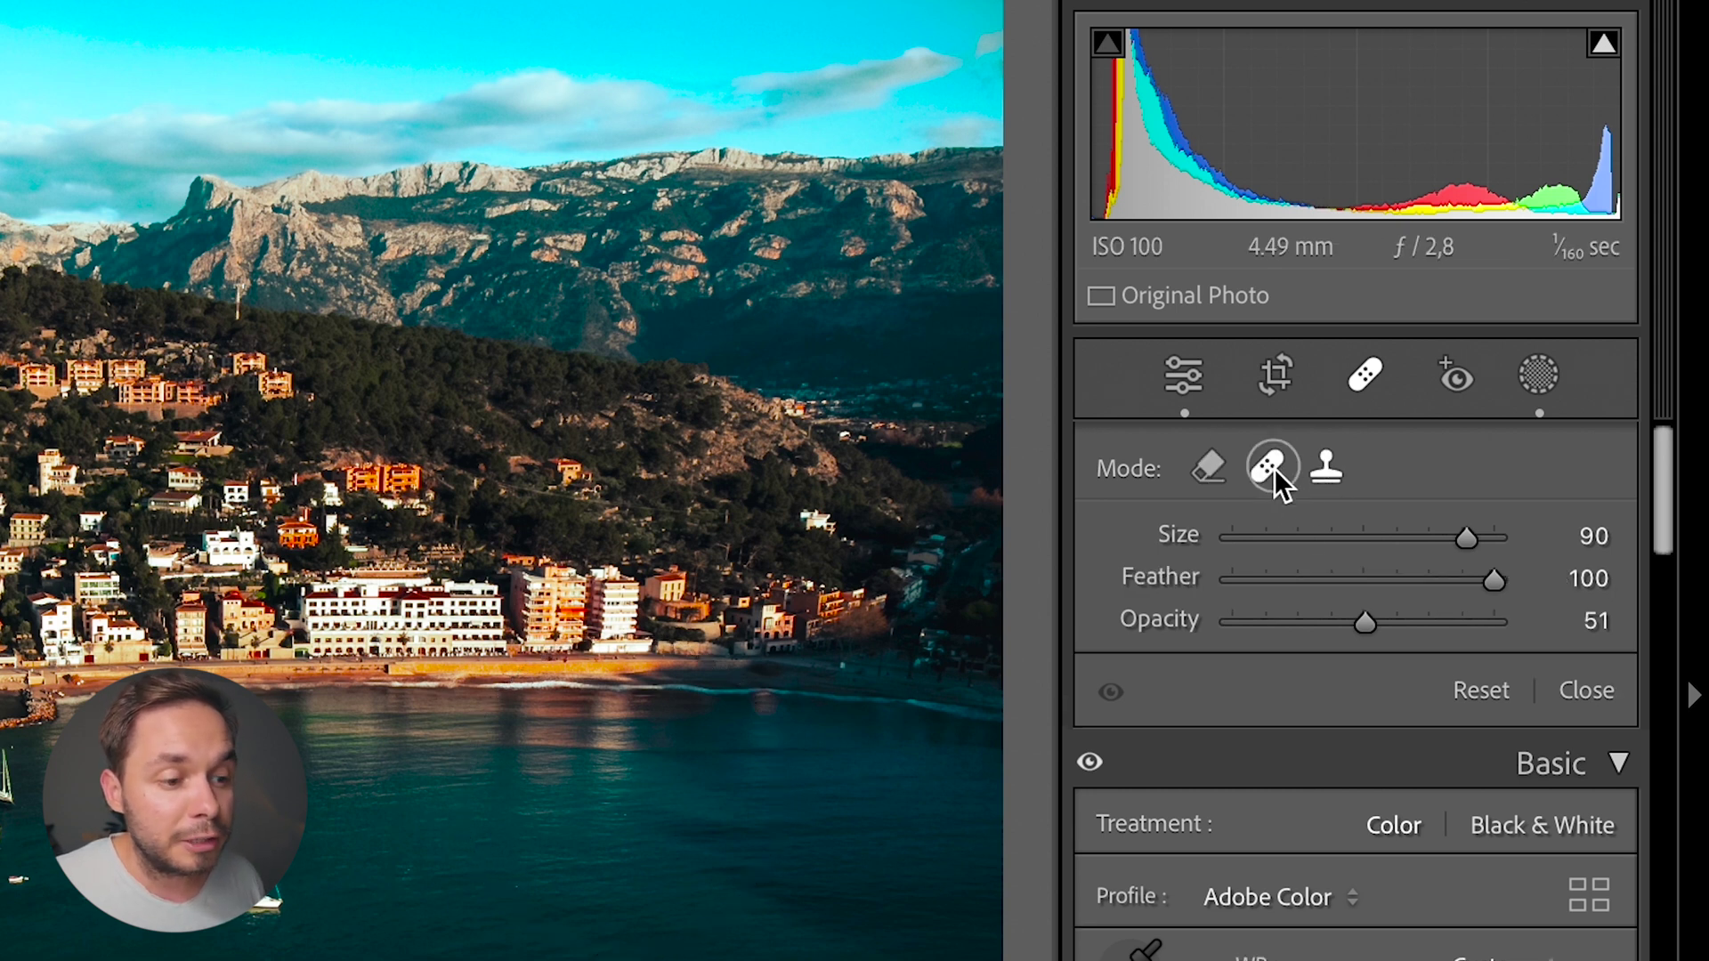
mouse_move(1428, 582)
left_mouse_down()
mouse_move(1310, 581)
mouse_move(1437, 584)
left_mouse_up()
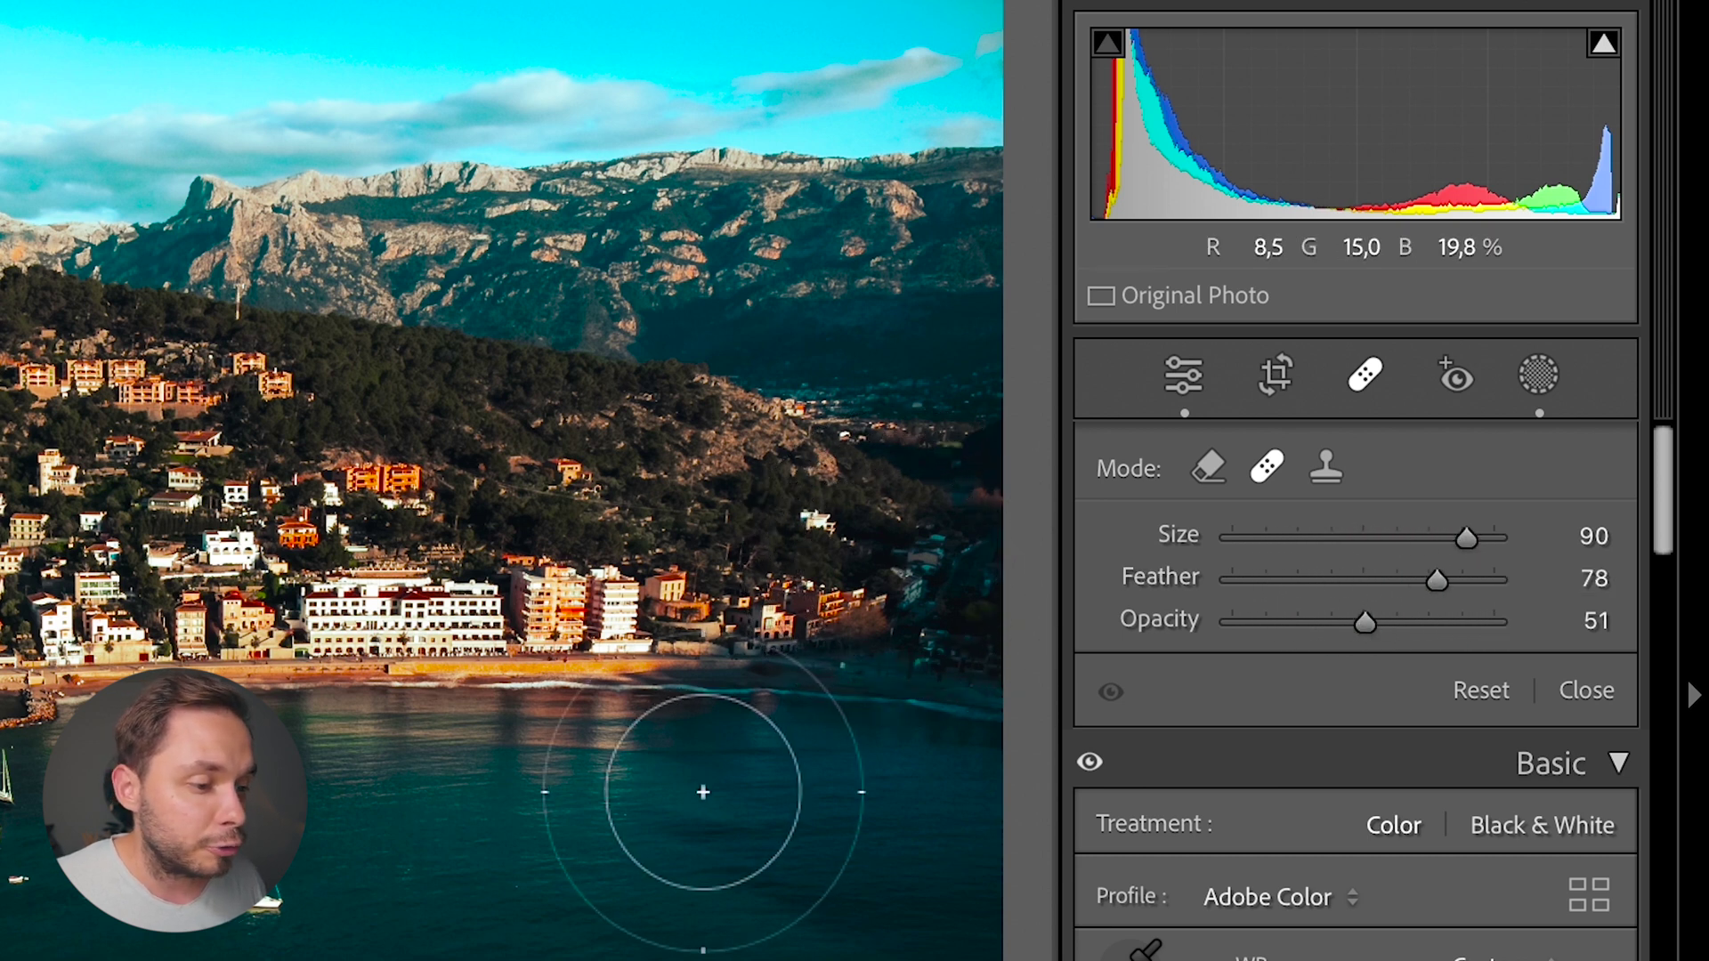
scroll(644, 808, "up", 3)
scroll(644, 808, "down", 2)
scroll(642, 806, "up", 1)
scroll(641, 805, "up", 5)
scroll(639, 807, "up", 3)
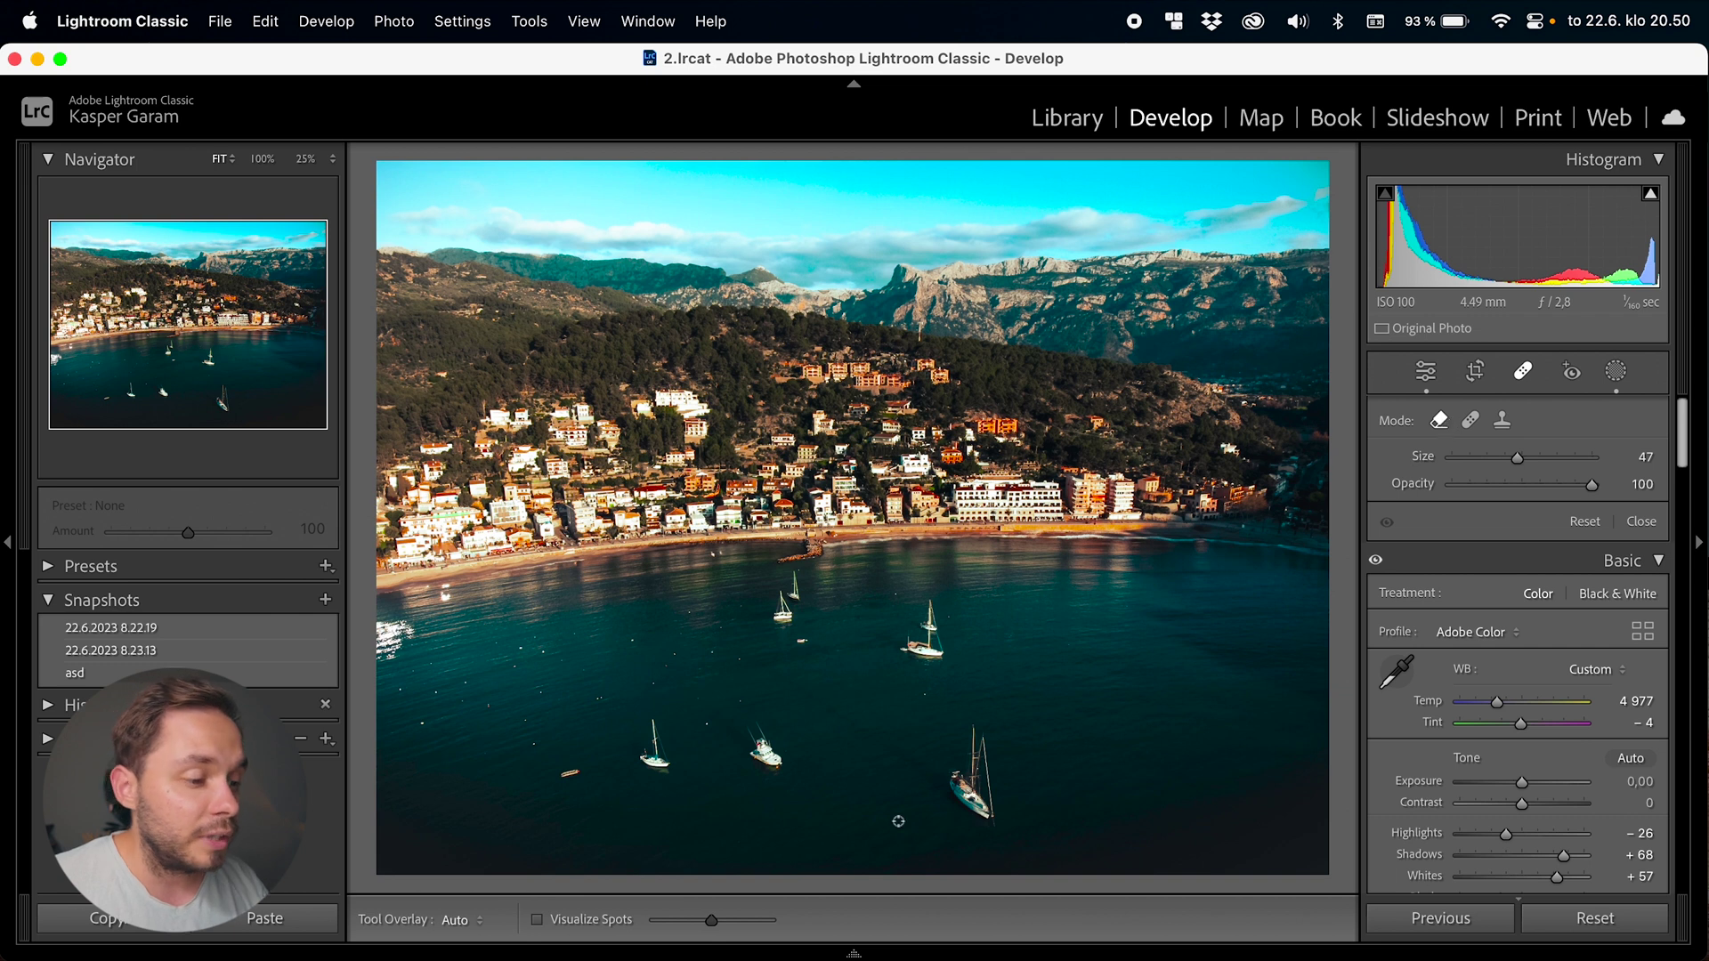
Zoom to 100% on the boats and paint out the small boat in the water.
left_click_drag(715, 775, 923, 621)
scroll(917, 628, "left", 5)
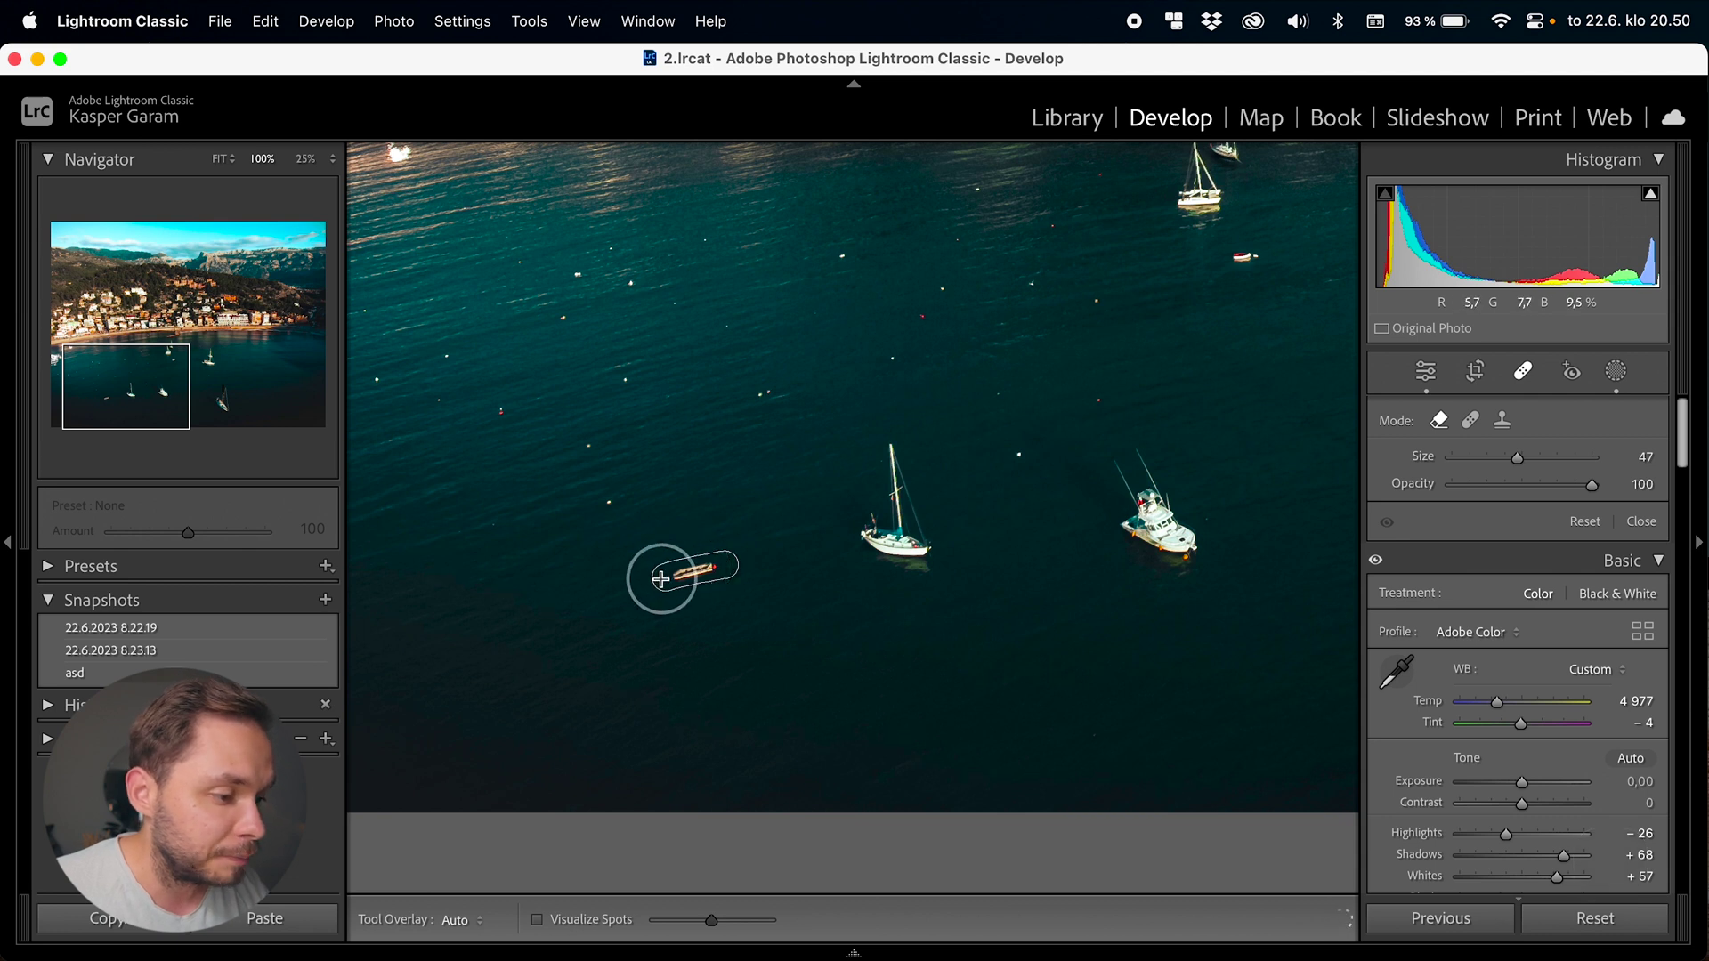
left_click_drag(674, 568, 676, 569)
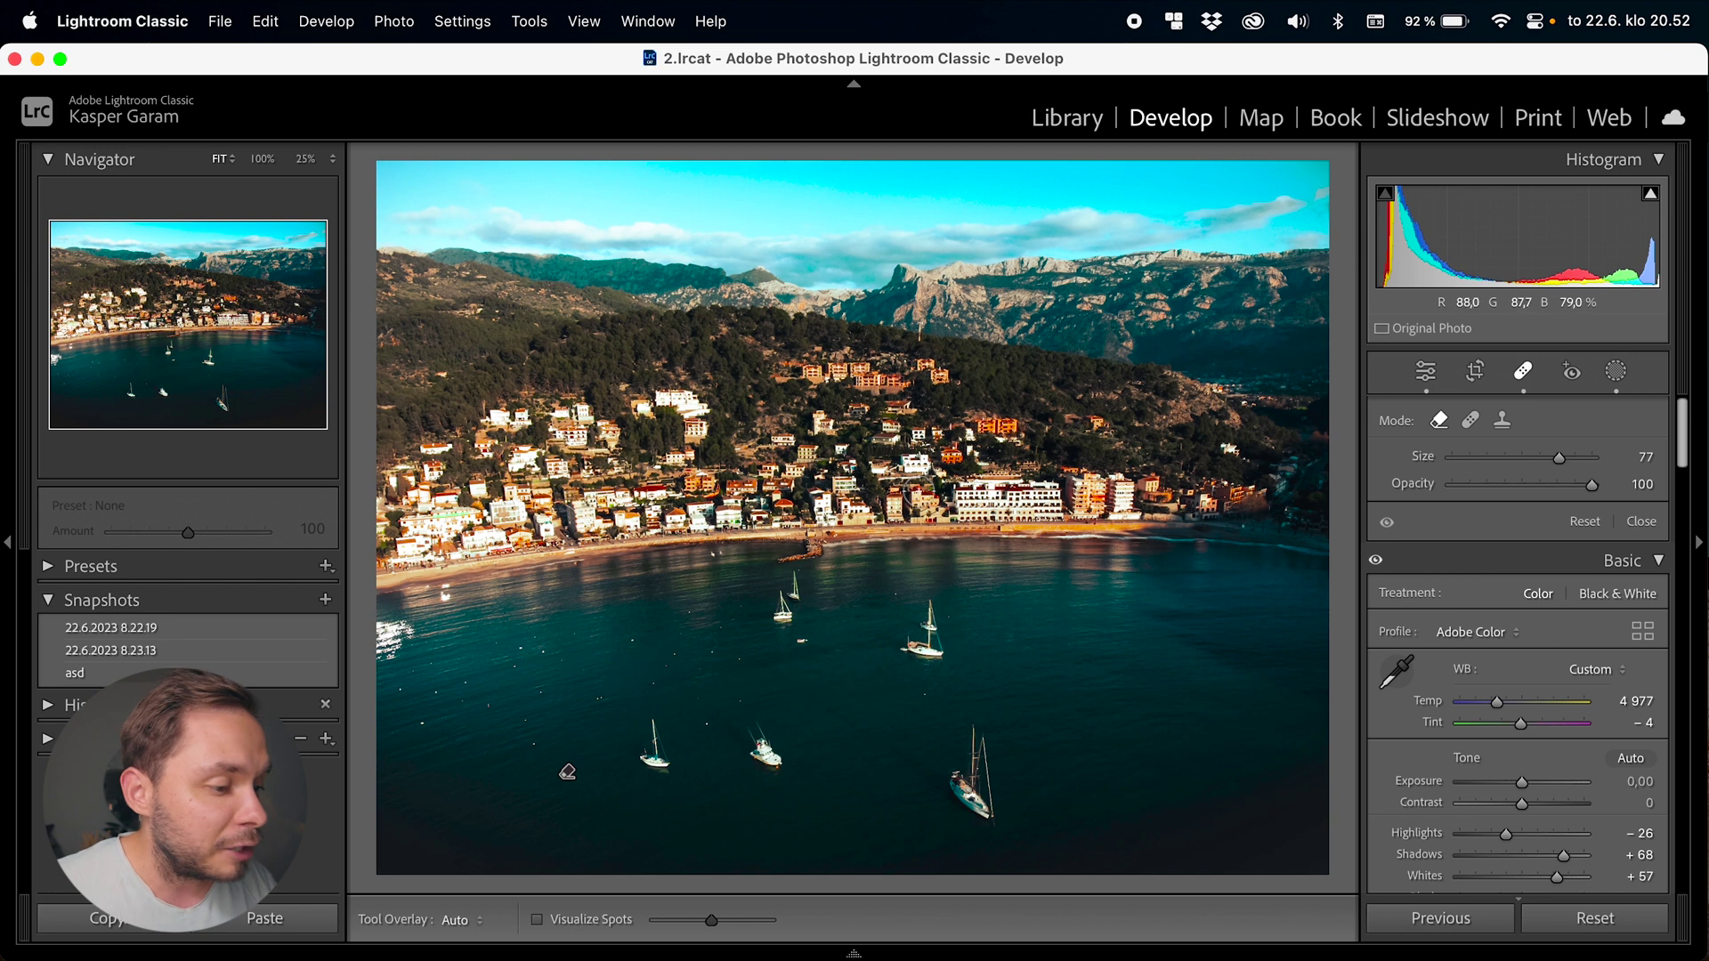
Pan to the sailboats at 100% and paint out the sailboat's mast and hull.
key("space")
left_click_drag(971, 708, 1037, 492)
mouse_move(900, 498)
left_mouse_down()
mouse_move(848, 634)
mouse_move(915, 622)
mouse_move(908, 717)
mouse_move(926, 739)
left_mouse_up()
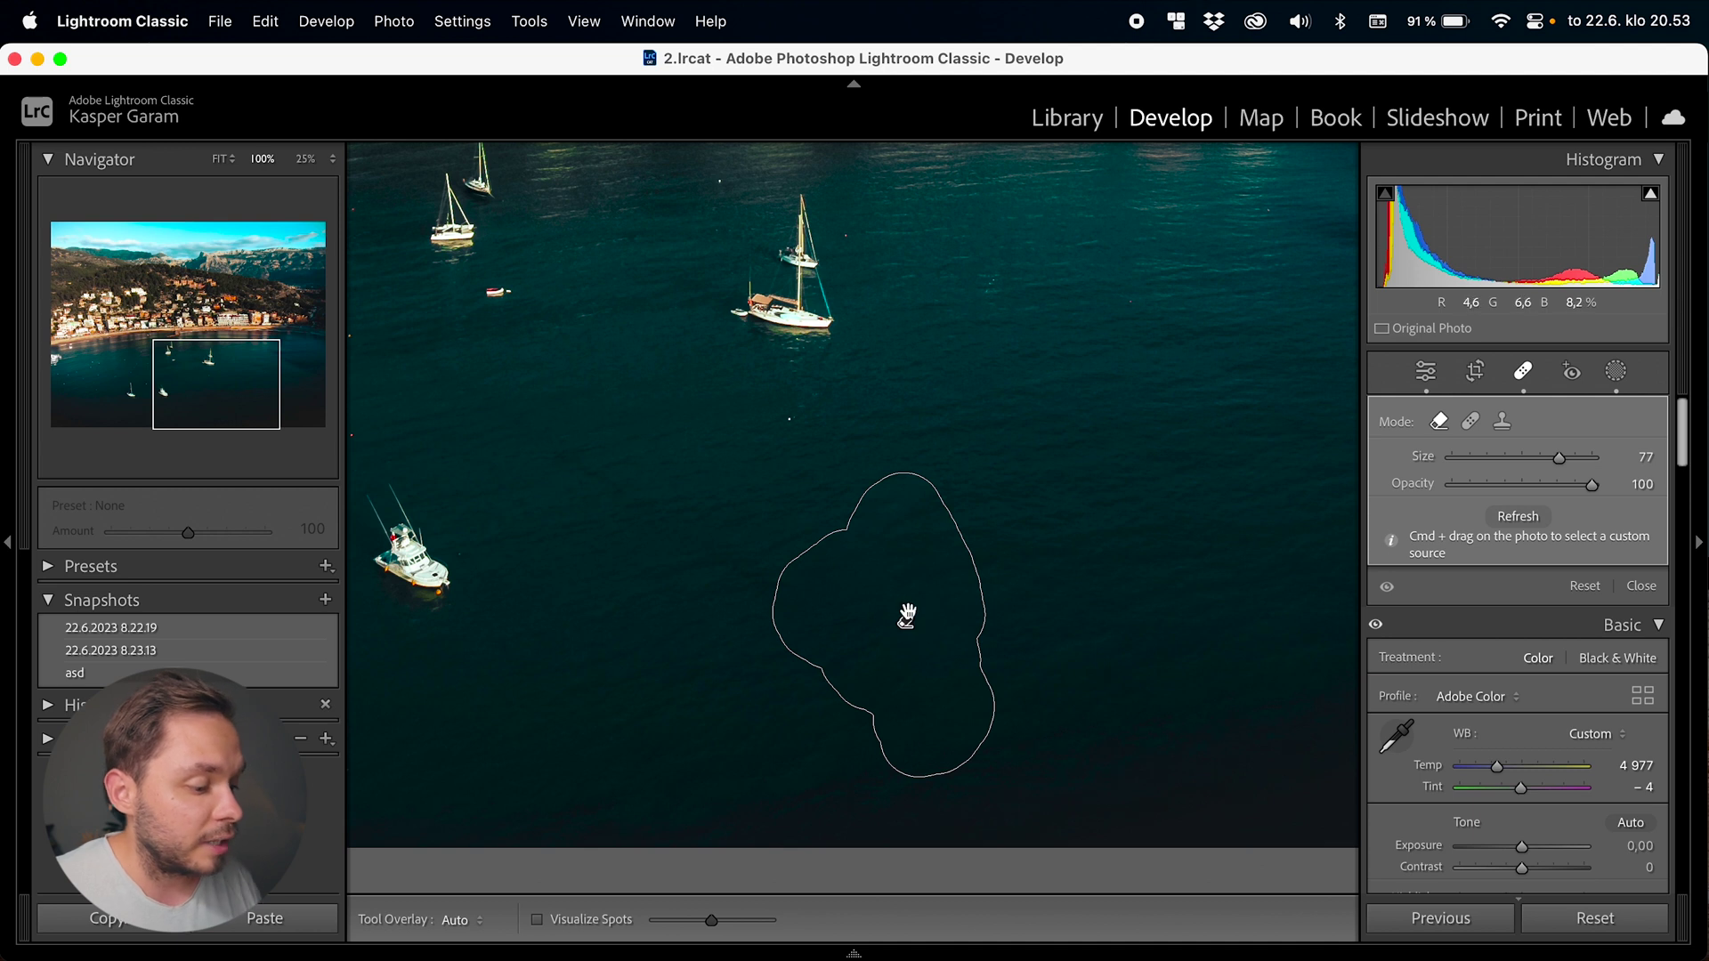
Use a rectangle of clean open water as the custom source for the sailboat's Remove spot.
key("super")
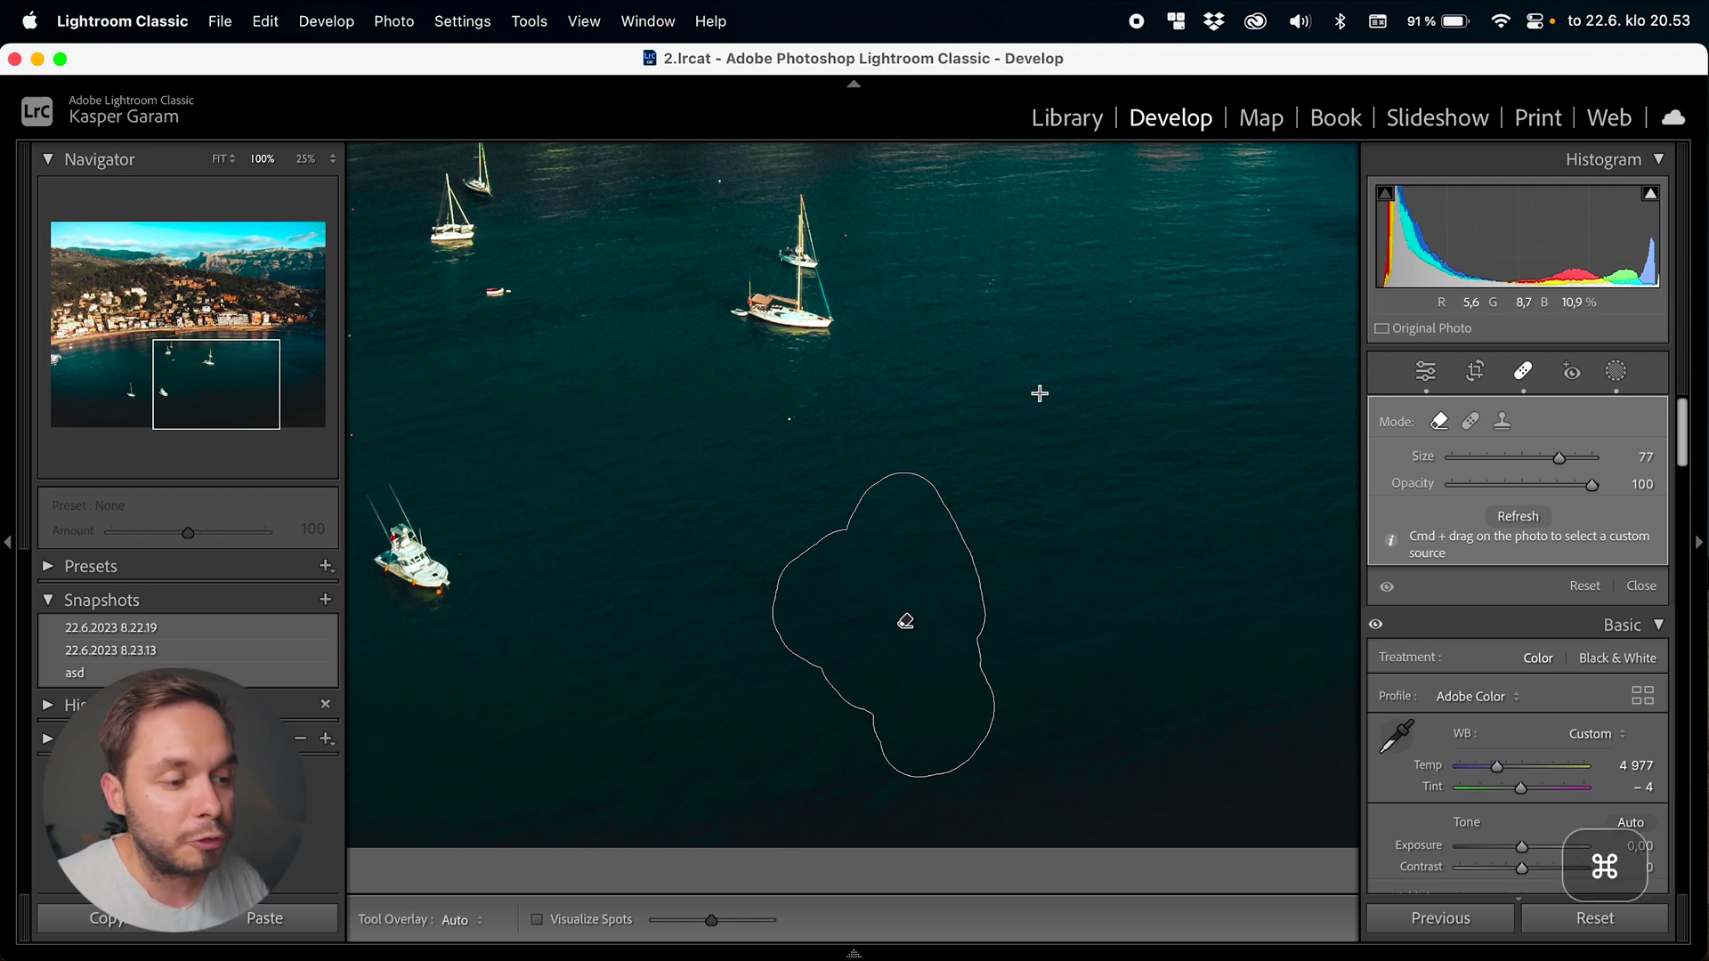
left_click_drag(1134, 491, 1293, 612)
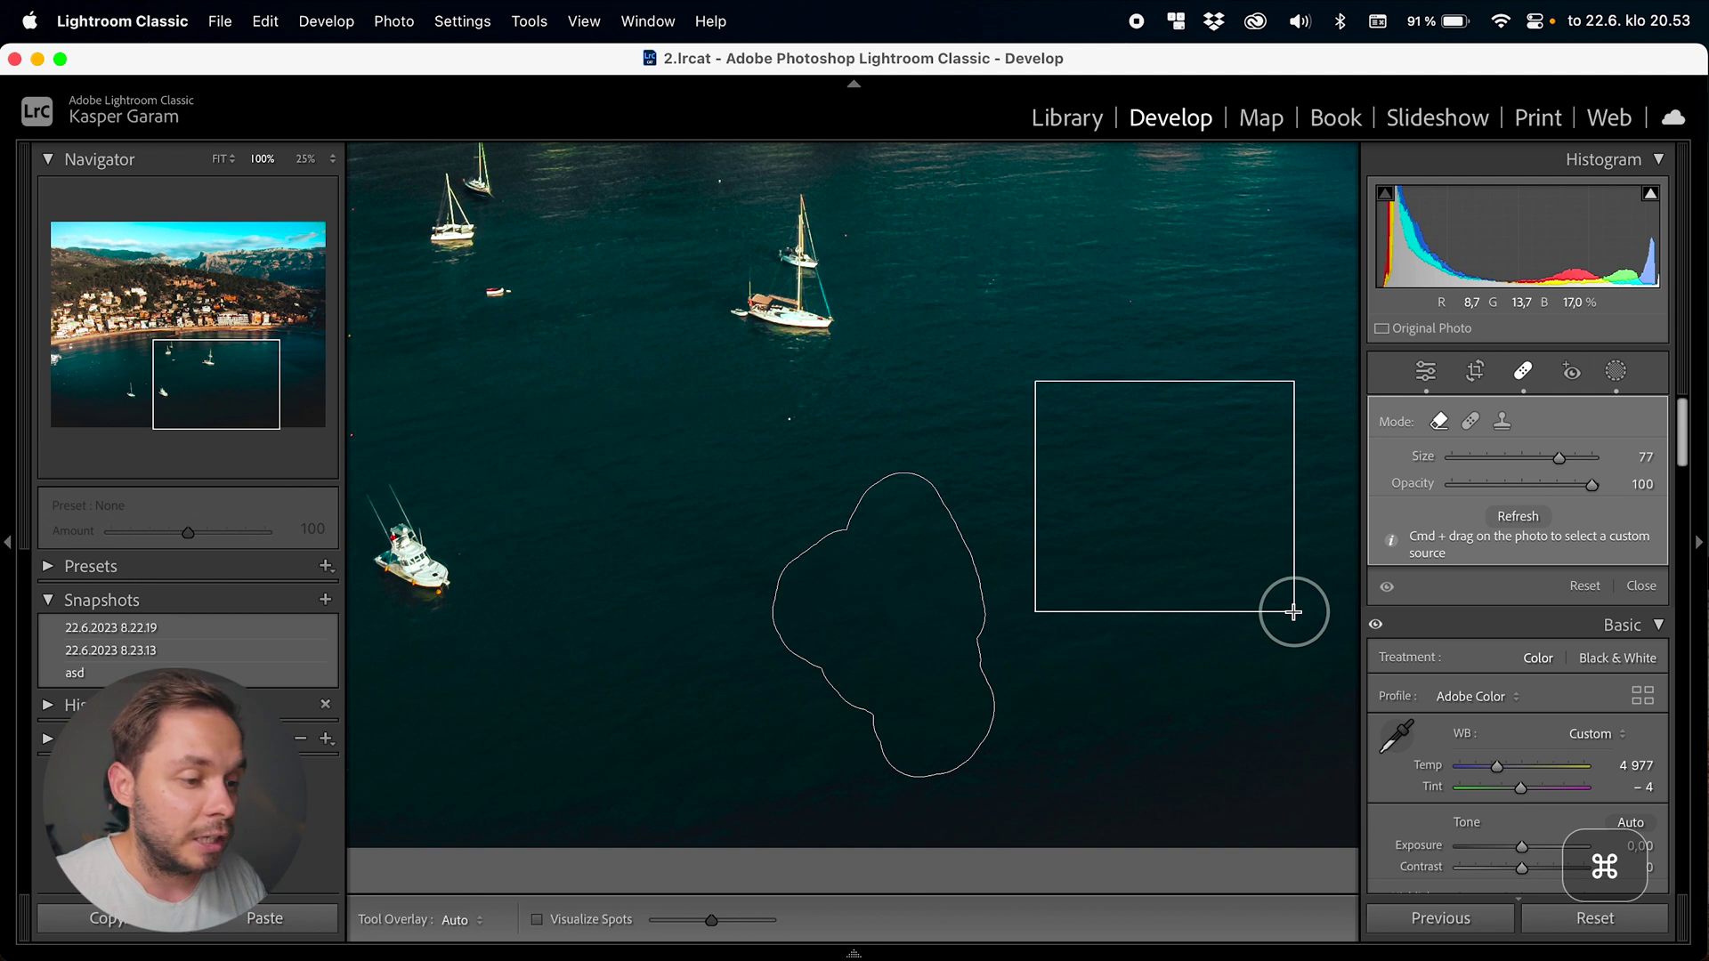
left_click_drag(1293, 611, 1293, 611)
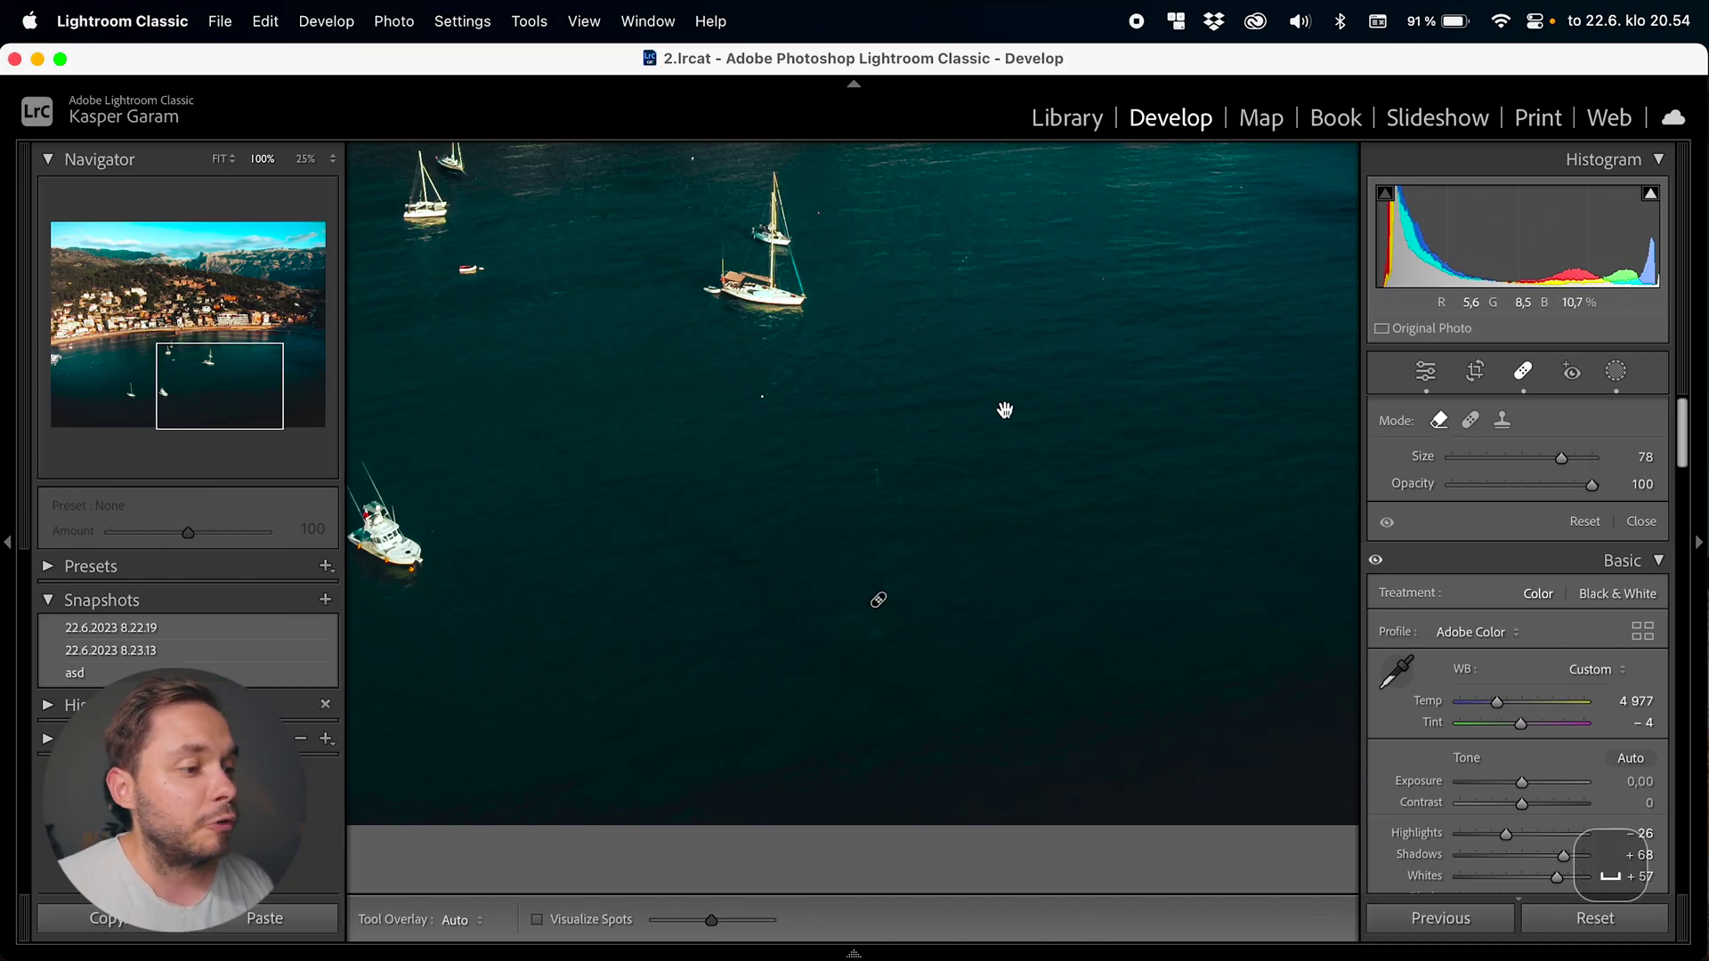
Switch to Heal mode and paint a heal stroke over the sailboat in the bay.
left_click_drag(1003, 408, 1118, 565)
left_click(1473, 423)
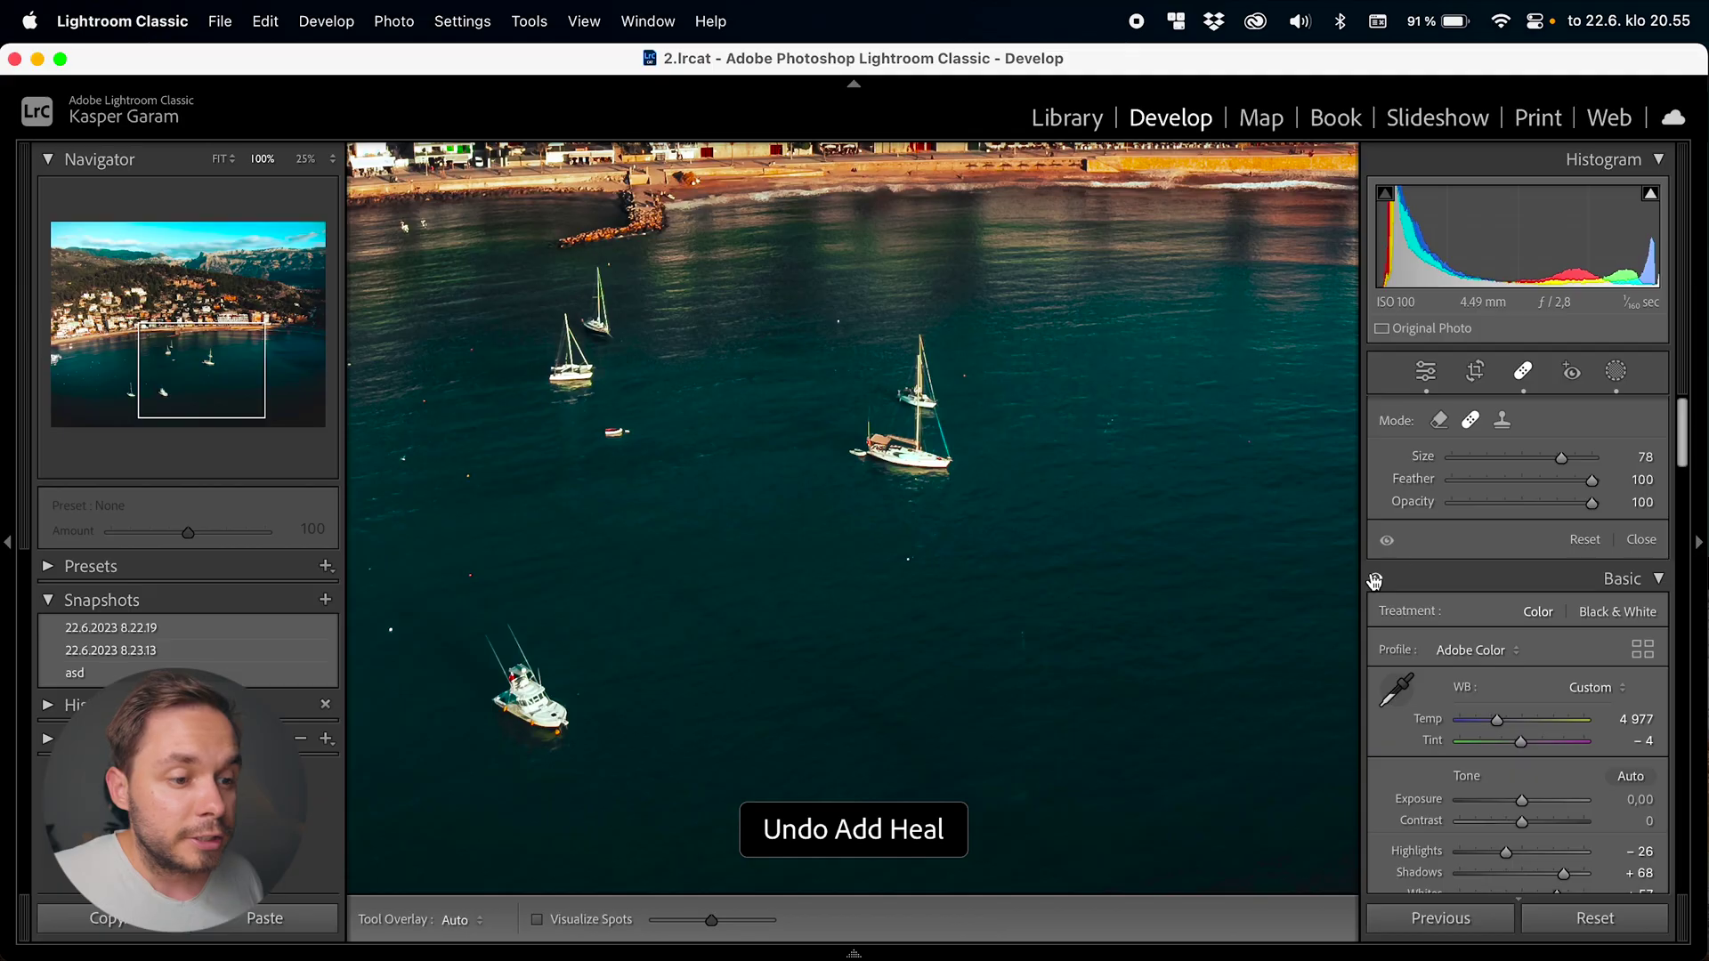
mouse_move(1004, 442)
left_mouse_down()
mouse_move(806, 418)
mouse_move(943, 311)
left_mouse_up()
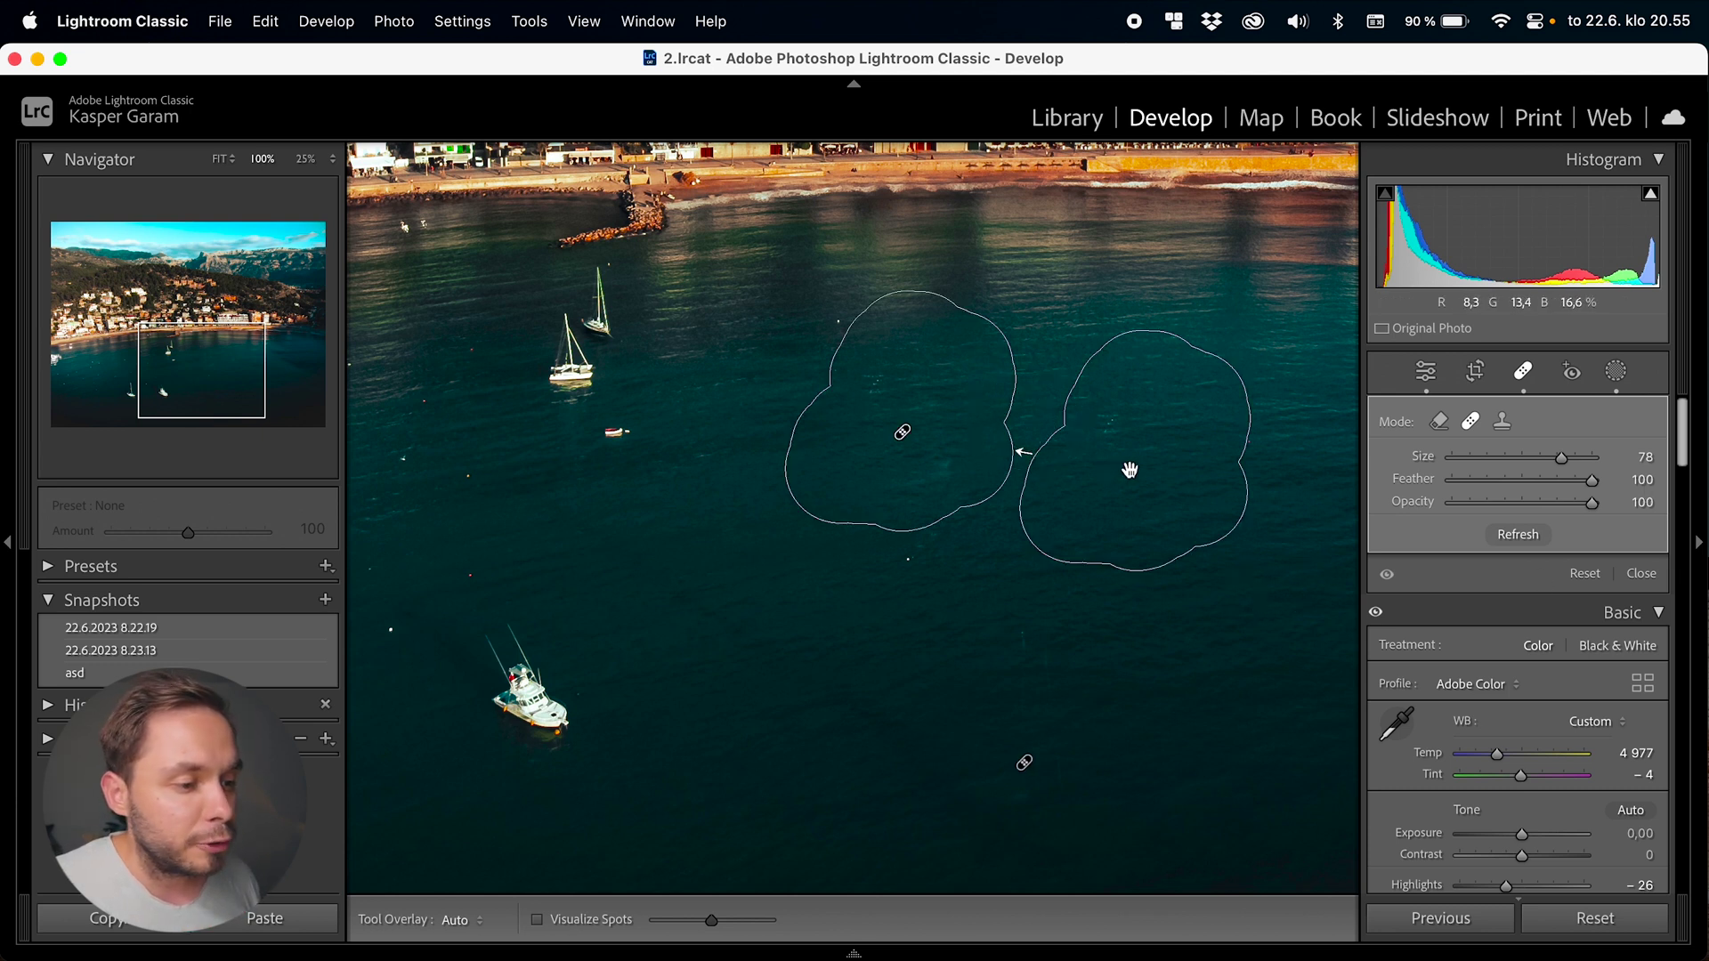
Move the heal source to cleaner water, then clone out the lower-left motorboat using water above.
mouse_move(1143, 476)
left_mouse_down()
mouse_move(1156, 526)
mouse_move(1194, 507)
mouse_move(1213, 386)
mouse_move(1240, 450)
mouse_move(1205, 545)
mouse_move(1220, 578)
left_mouse_up()
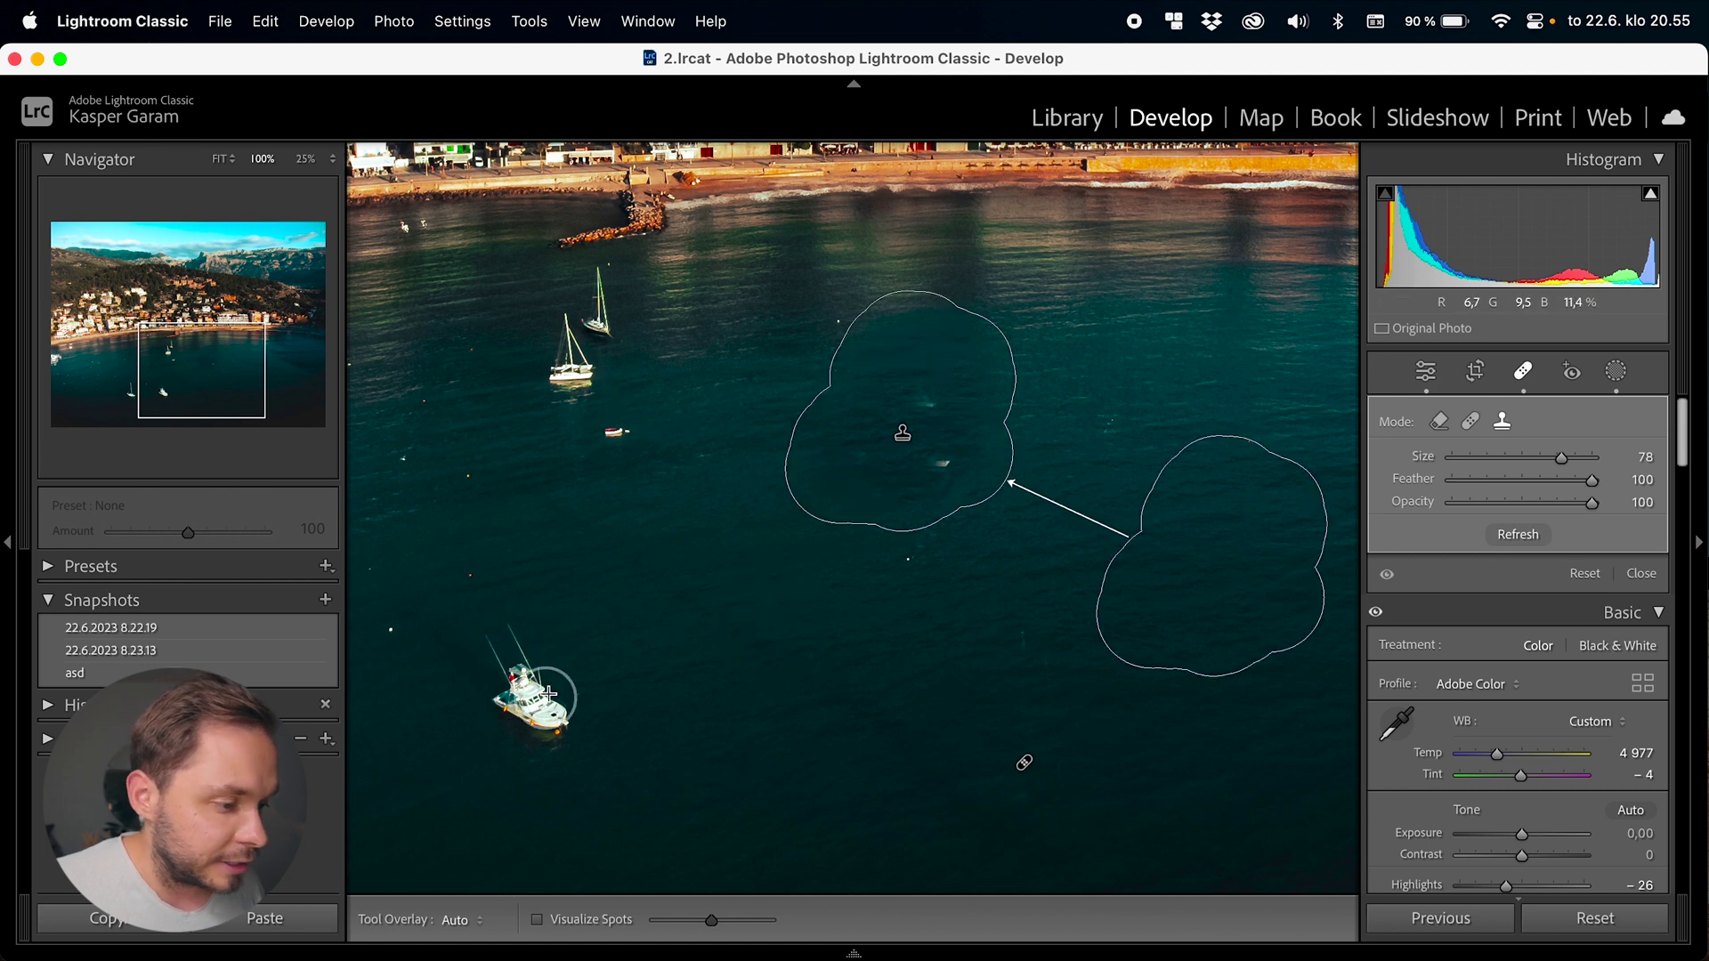
left_click(519, 693)
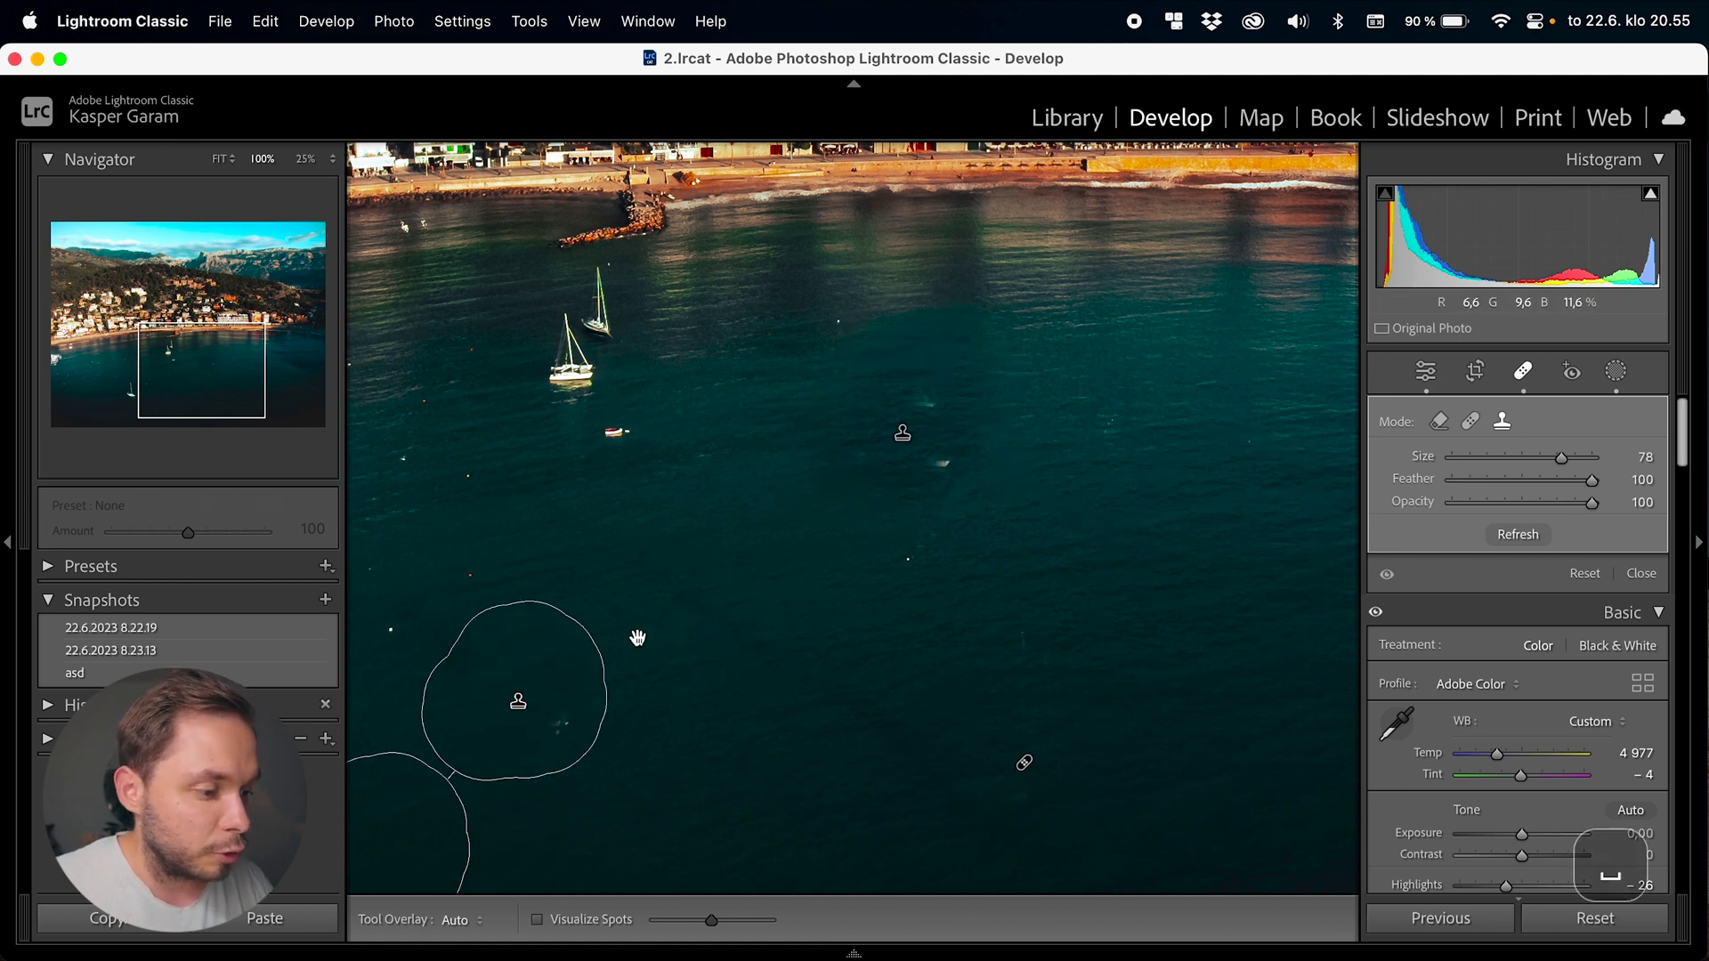
scroll(637, 637, "down", 5)
scroll(615, 667, "left", 5)
mouse_move(620, 678)
left_mouse_down()
mouse_move(976, 599)
mouse_move(1038, 614)
mouse_move(1020, 581)
left_mouse_up()
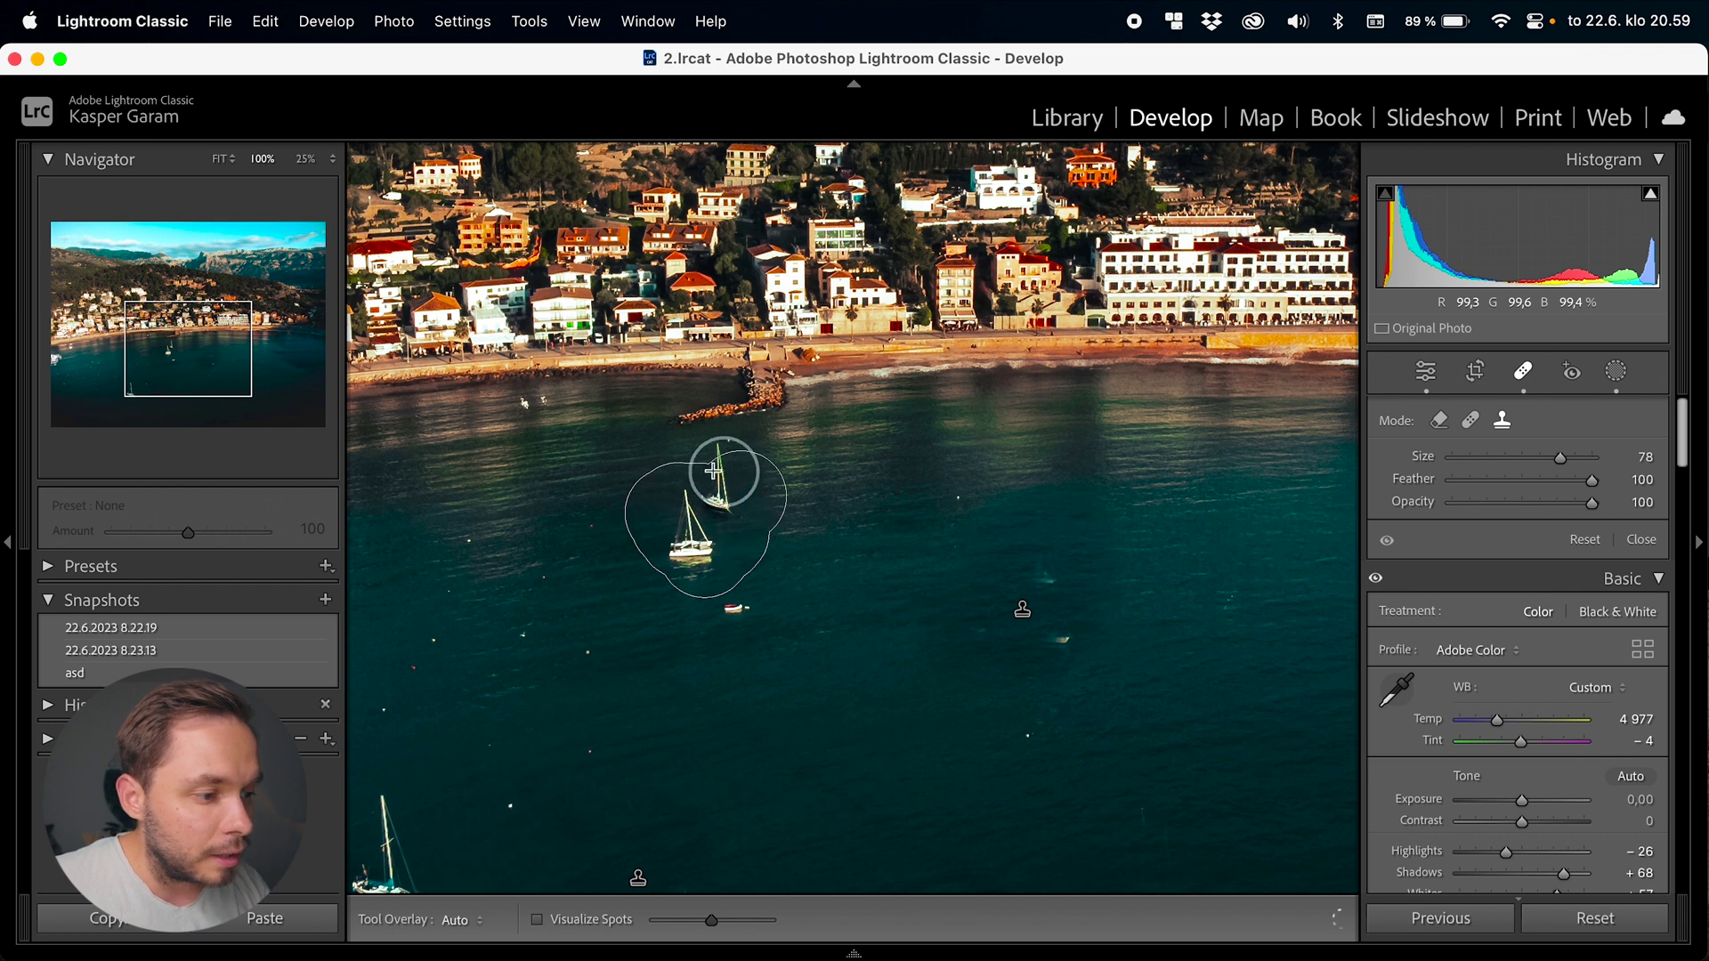
Clone out the two sailboats near shore, reposition the source, and convert the spot to Heal.
left_click_drag(675, 558, 674, 558)
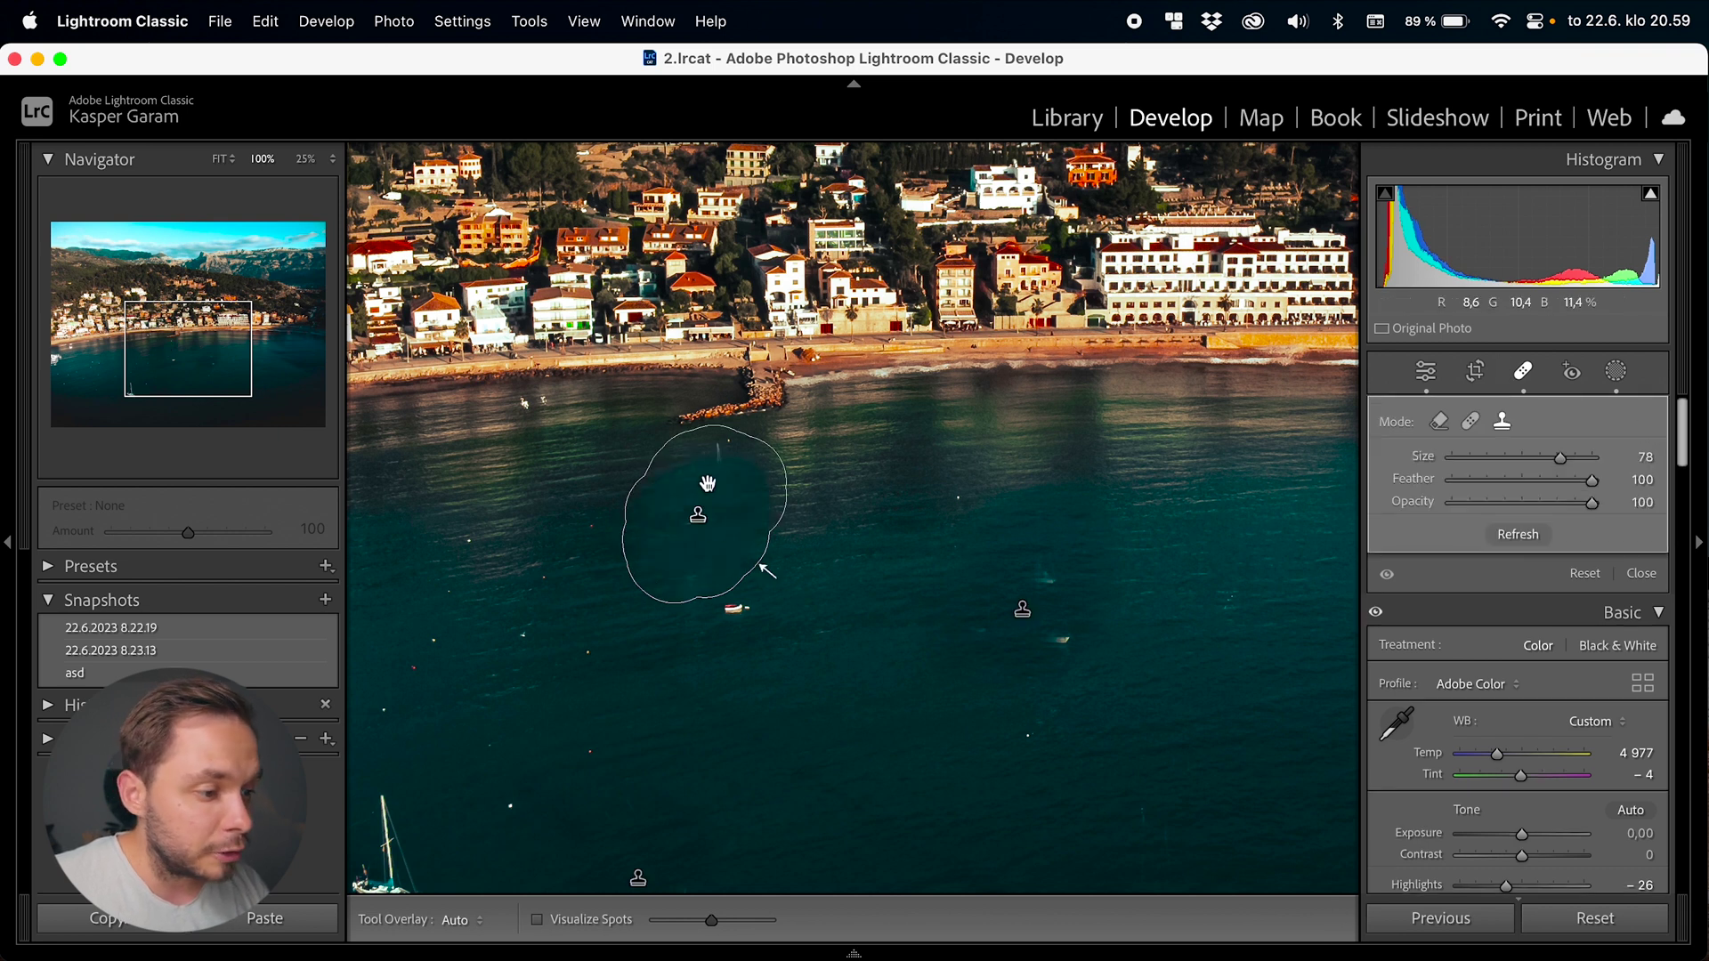
left_click_drag(856, 625, 944, 291)
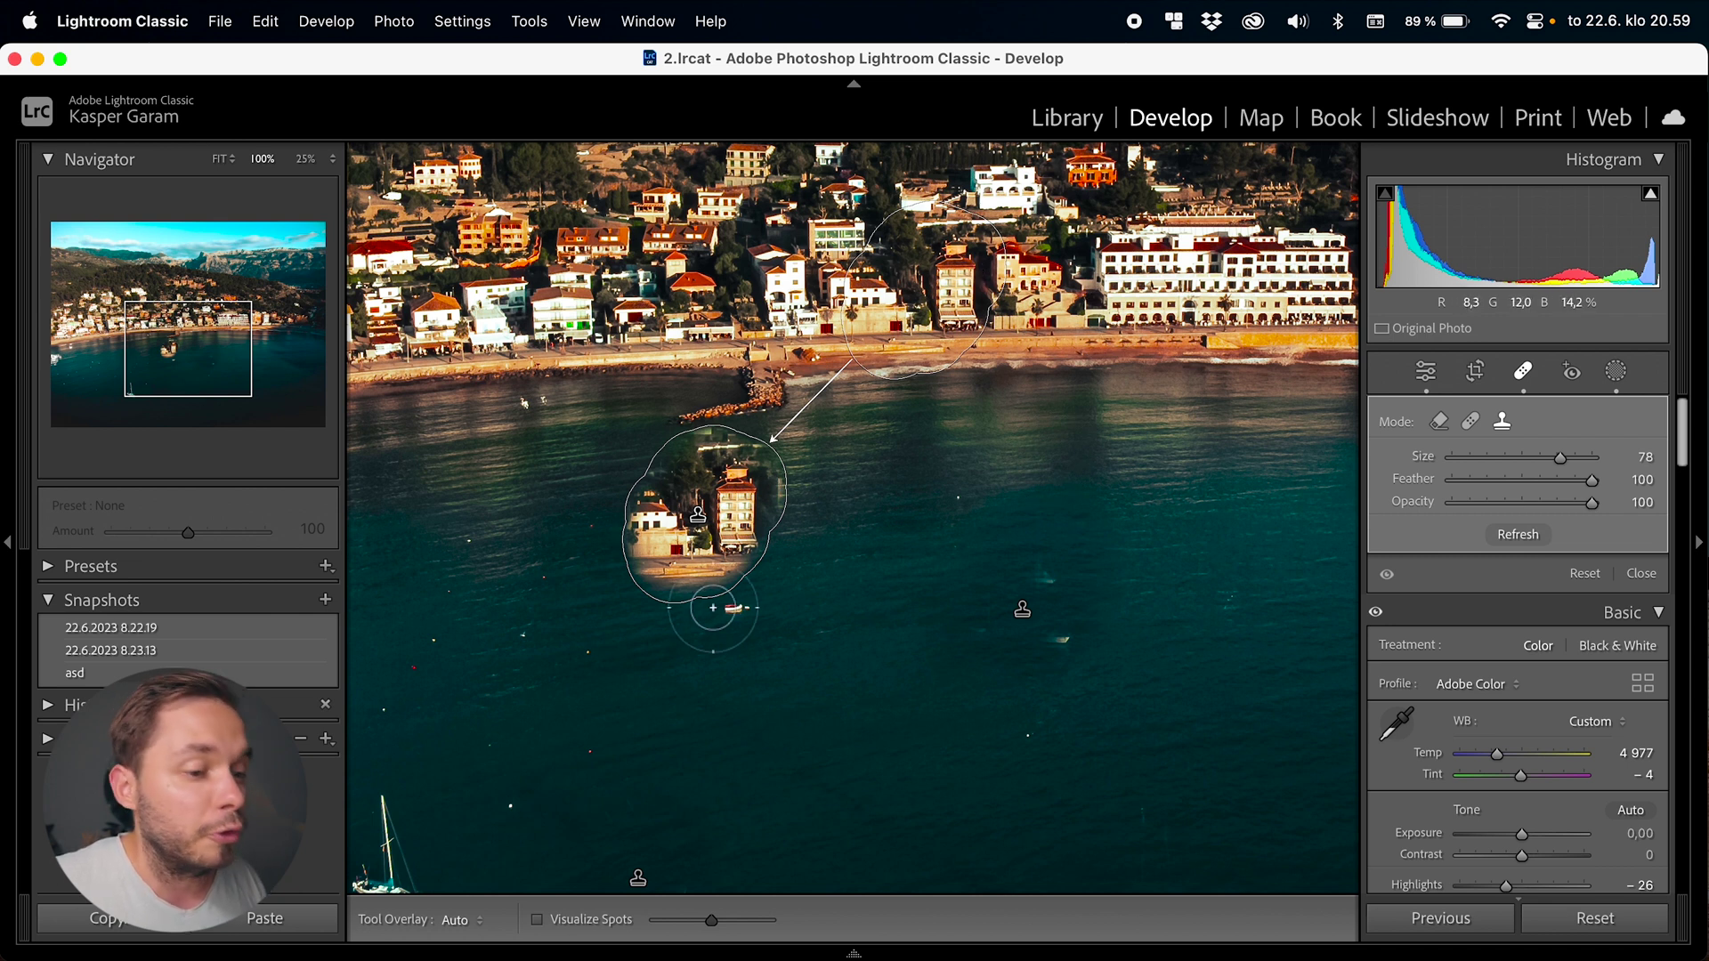
left_click(1471, 422)
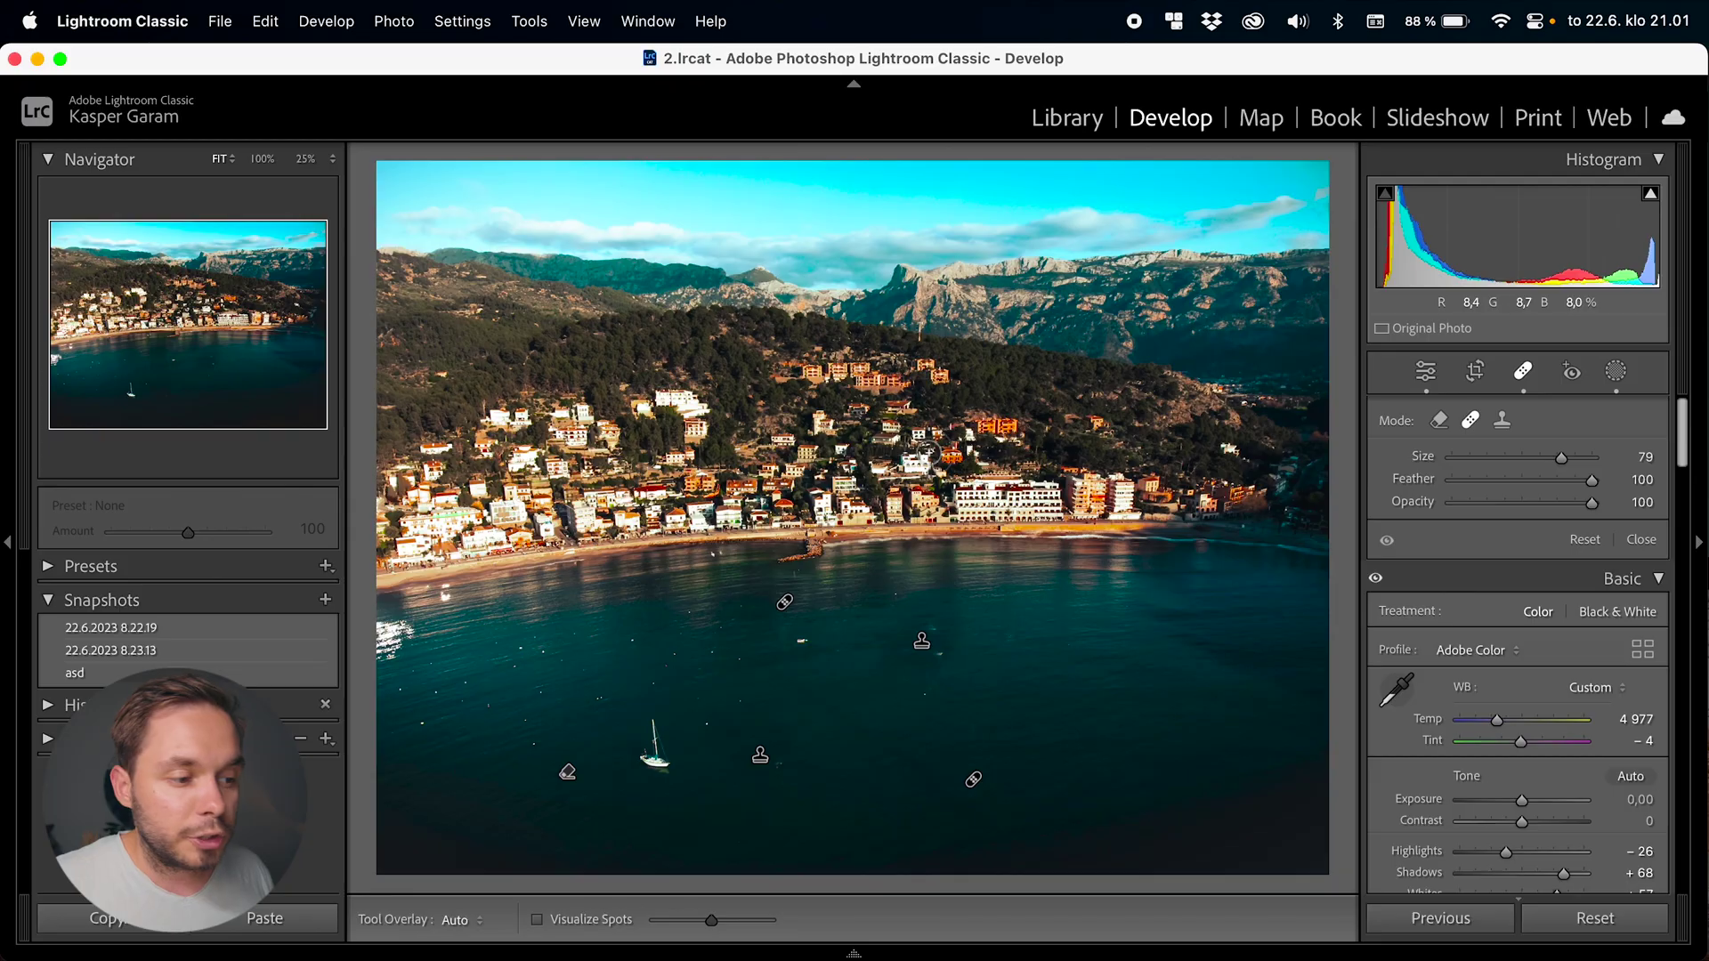
mouse_move(918, 616)
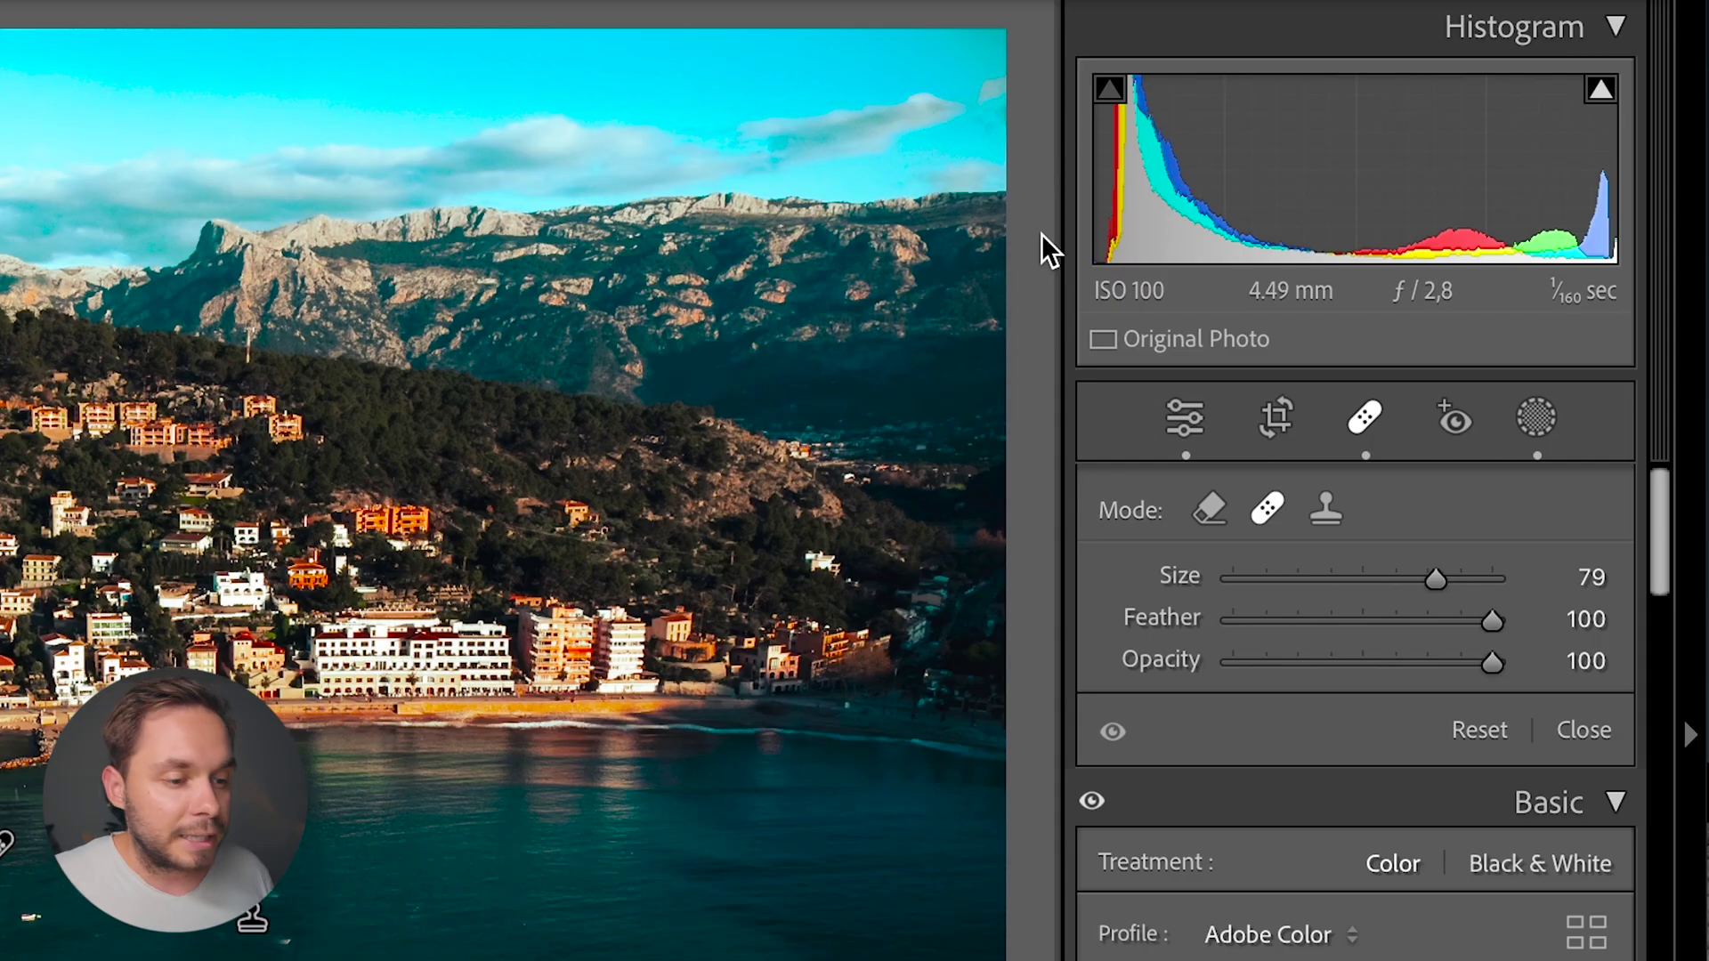
Open Red Eye Correction on the night portrait of the man with a camera.
left_click(1459, 423)
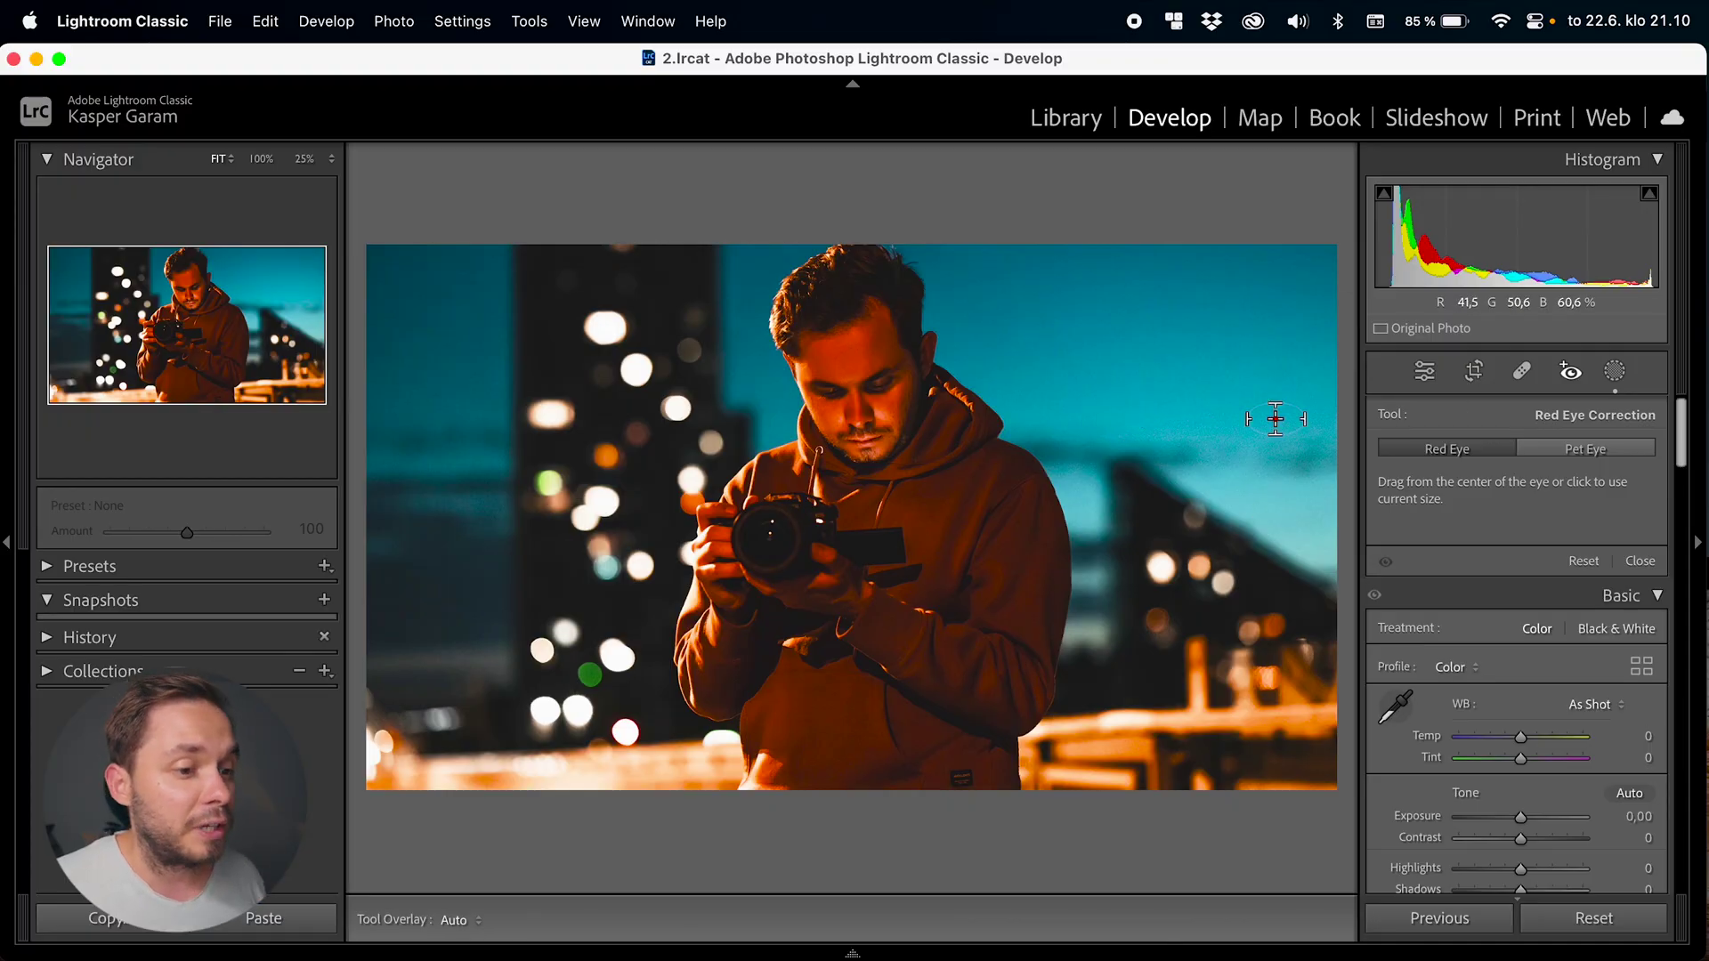
Restart Red Eye Correction and fix the man's eye with Pupil Size 43 and Darken −79.
left_click(1564, 392)
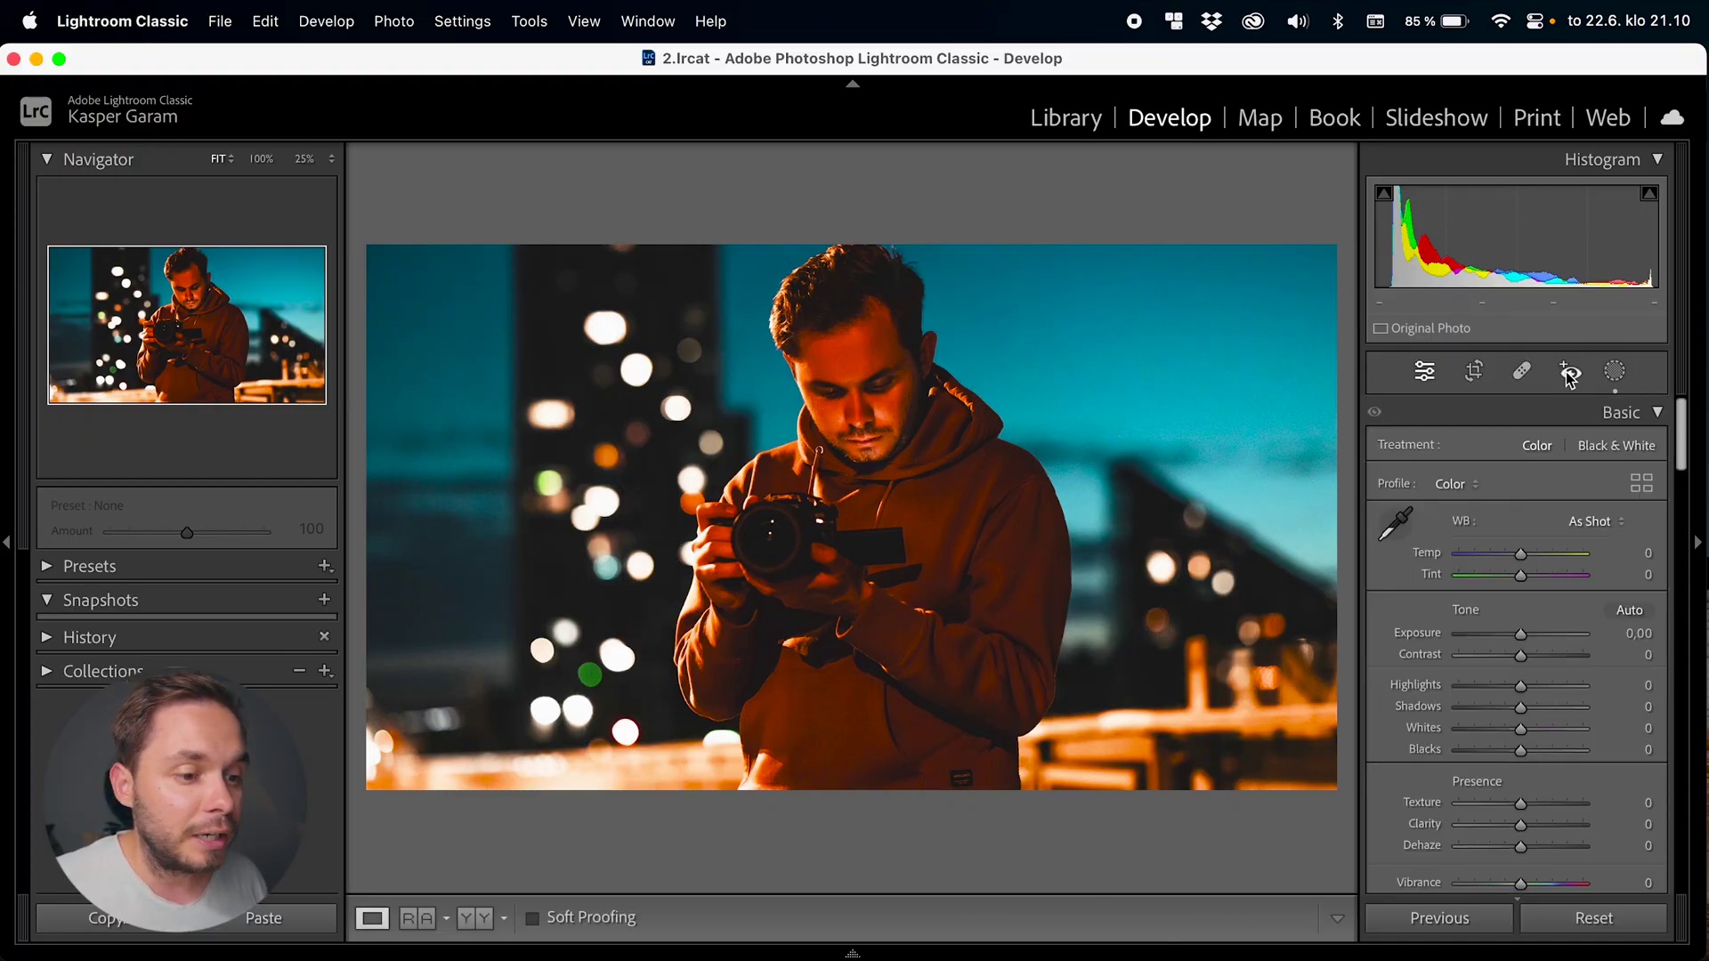
left_click(1568, 374)
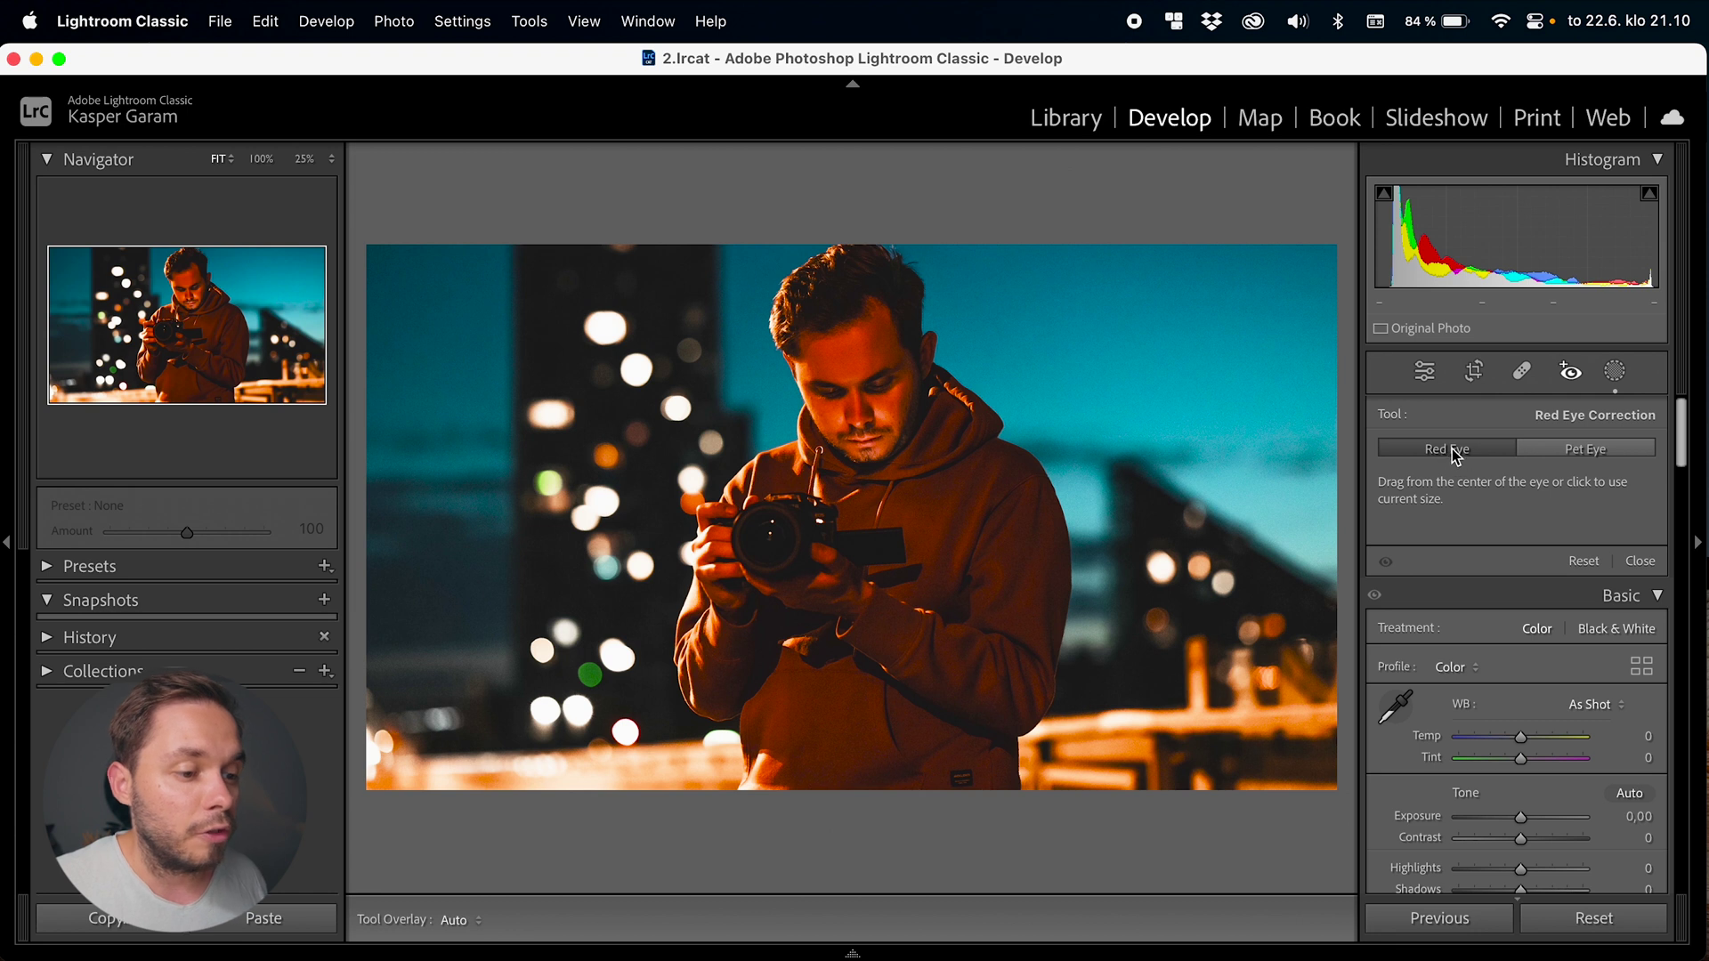
left_click(880, 381)
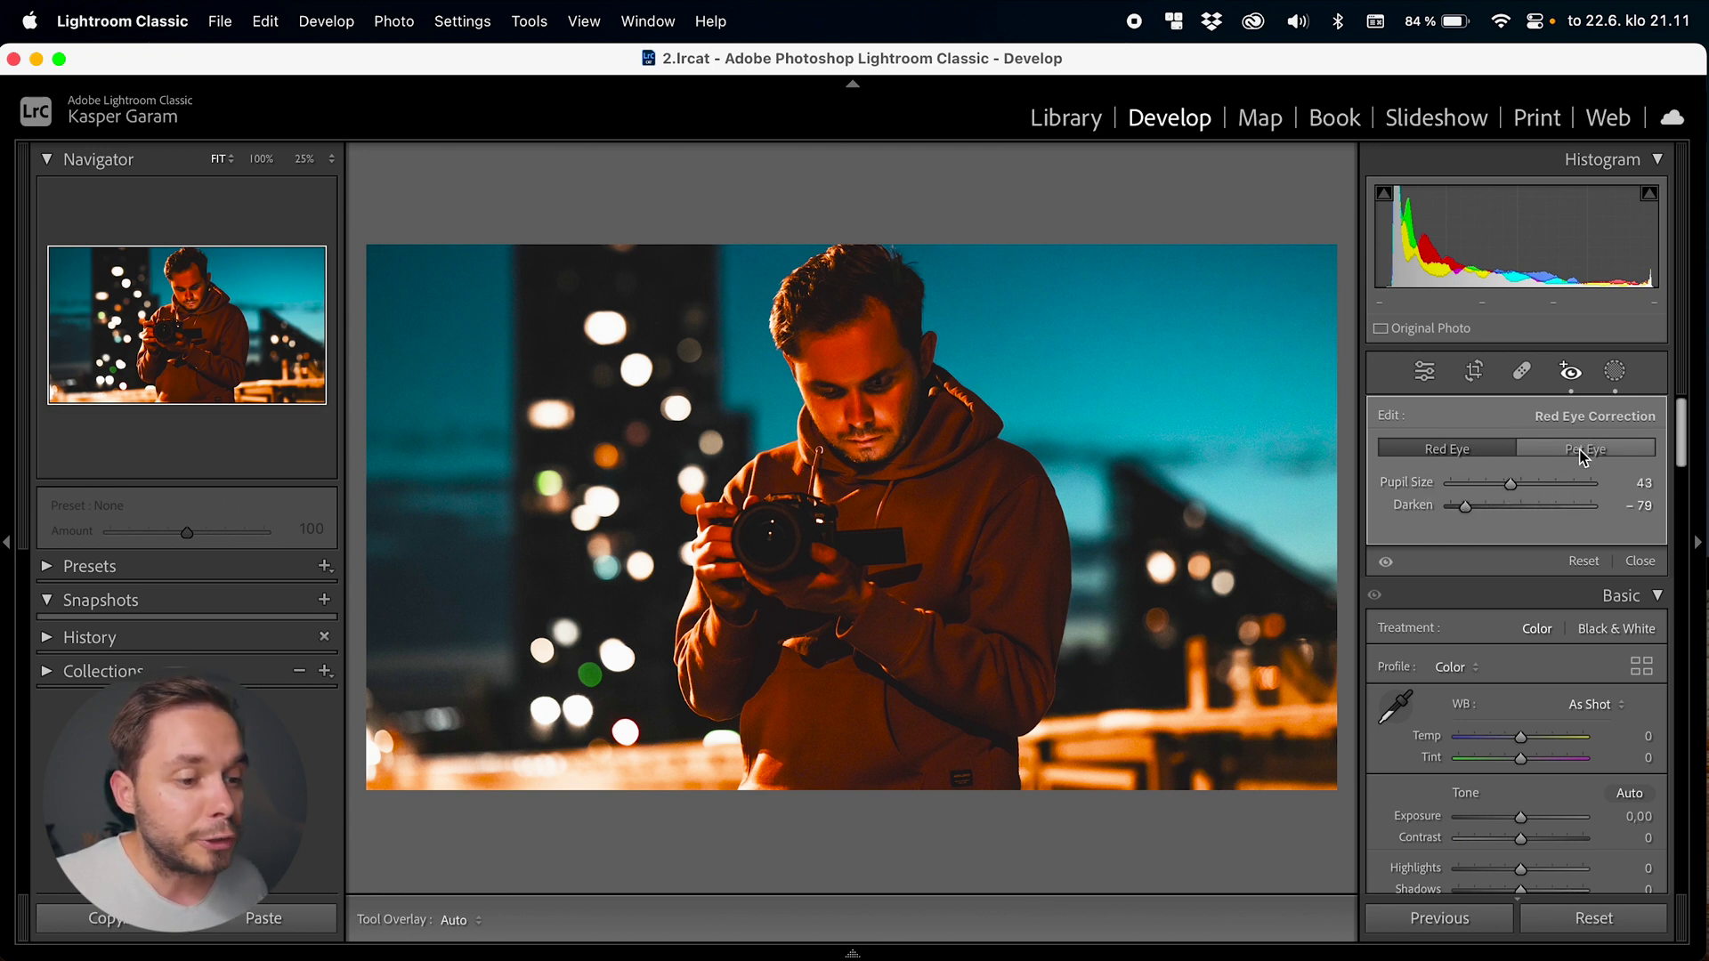
Switch to the cat photo and apply Pet Eye to its glowing right eye, pupil size 50, with catchlight.
left_click(852, 949)
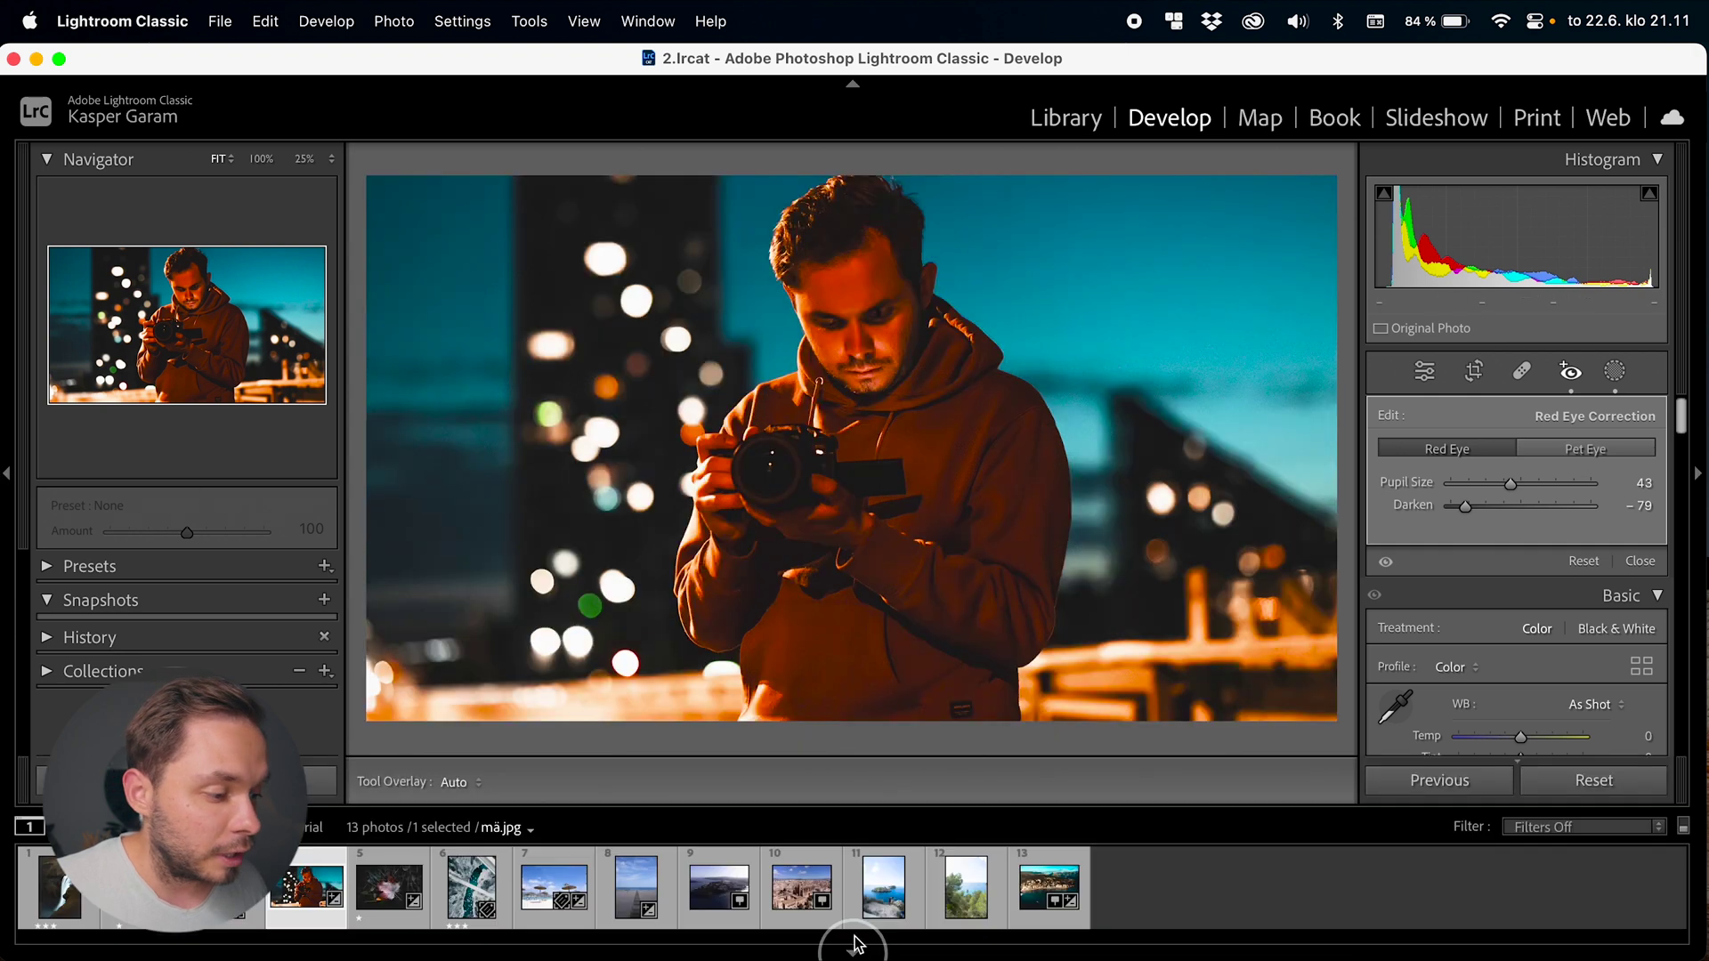
left_click(860, 896)
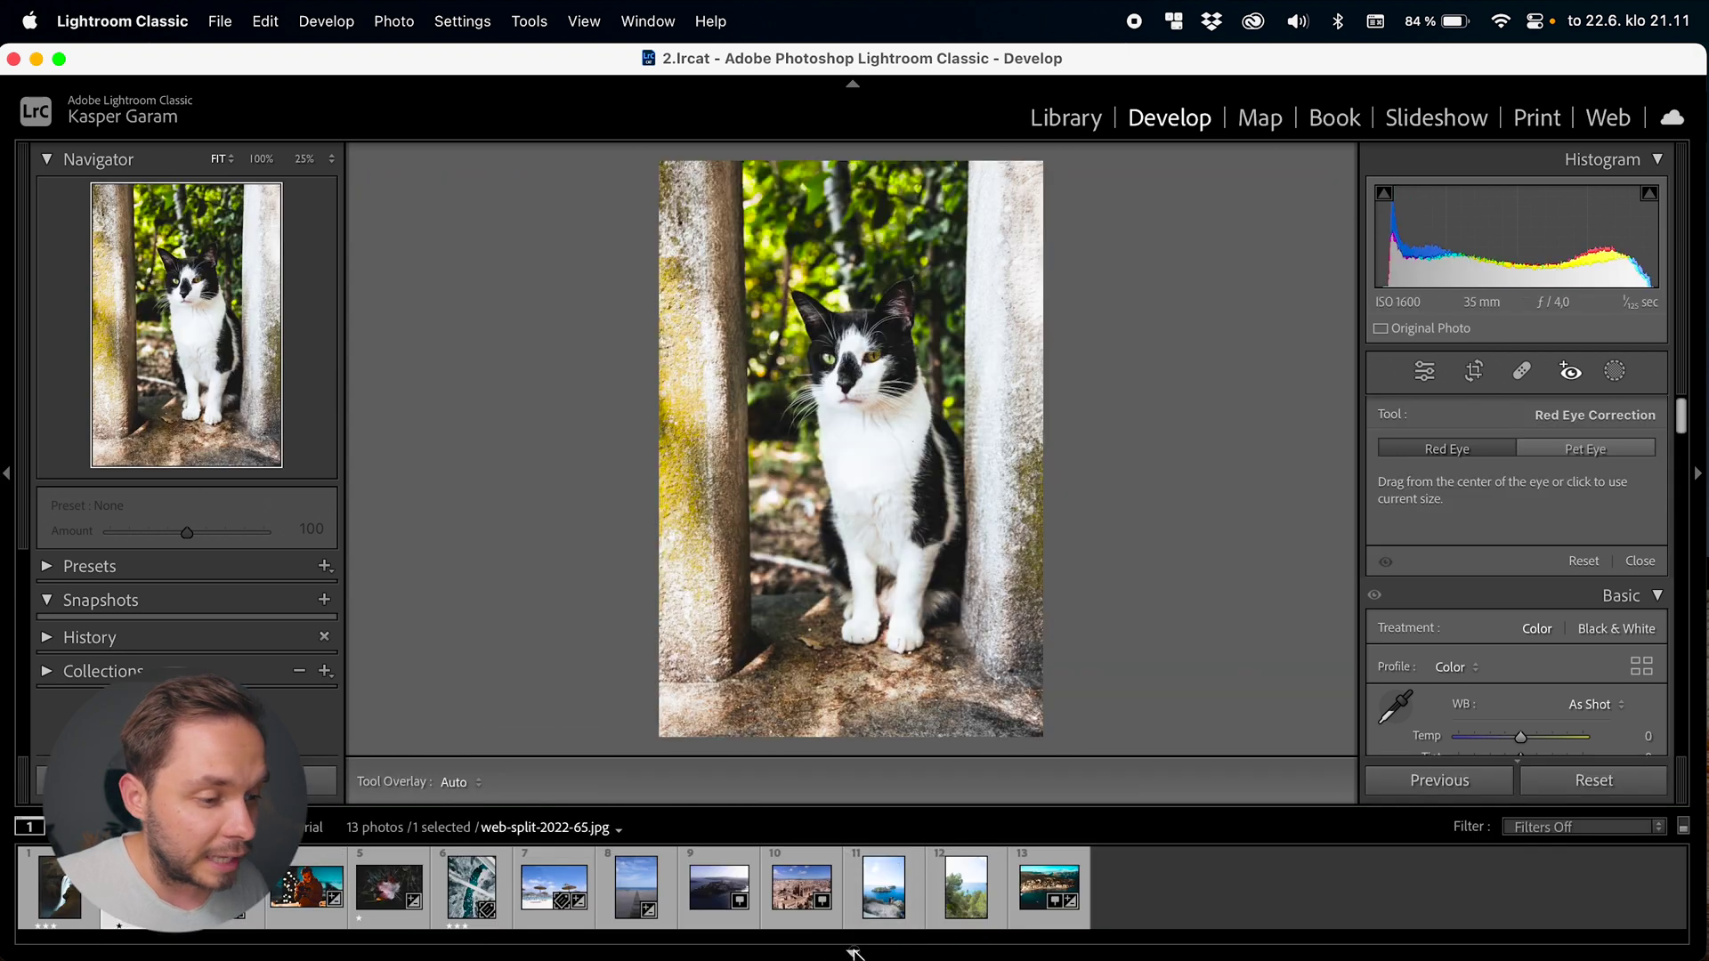
left_click(852, 954)
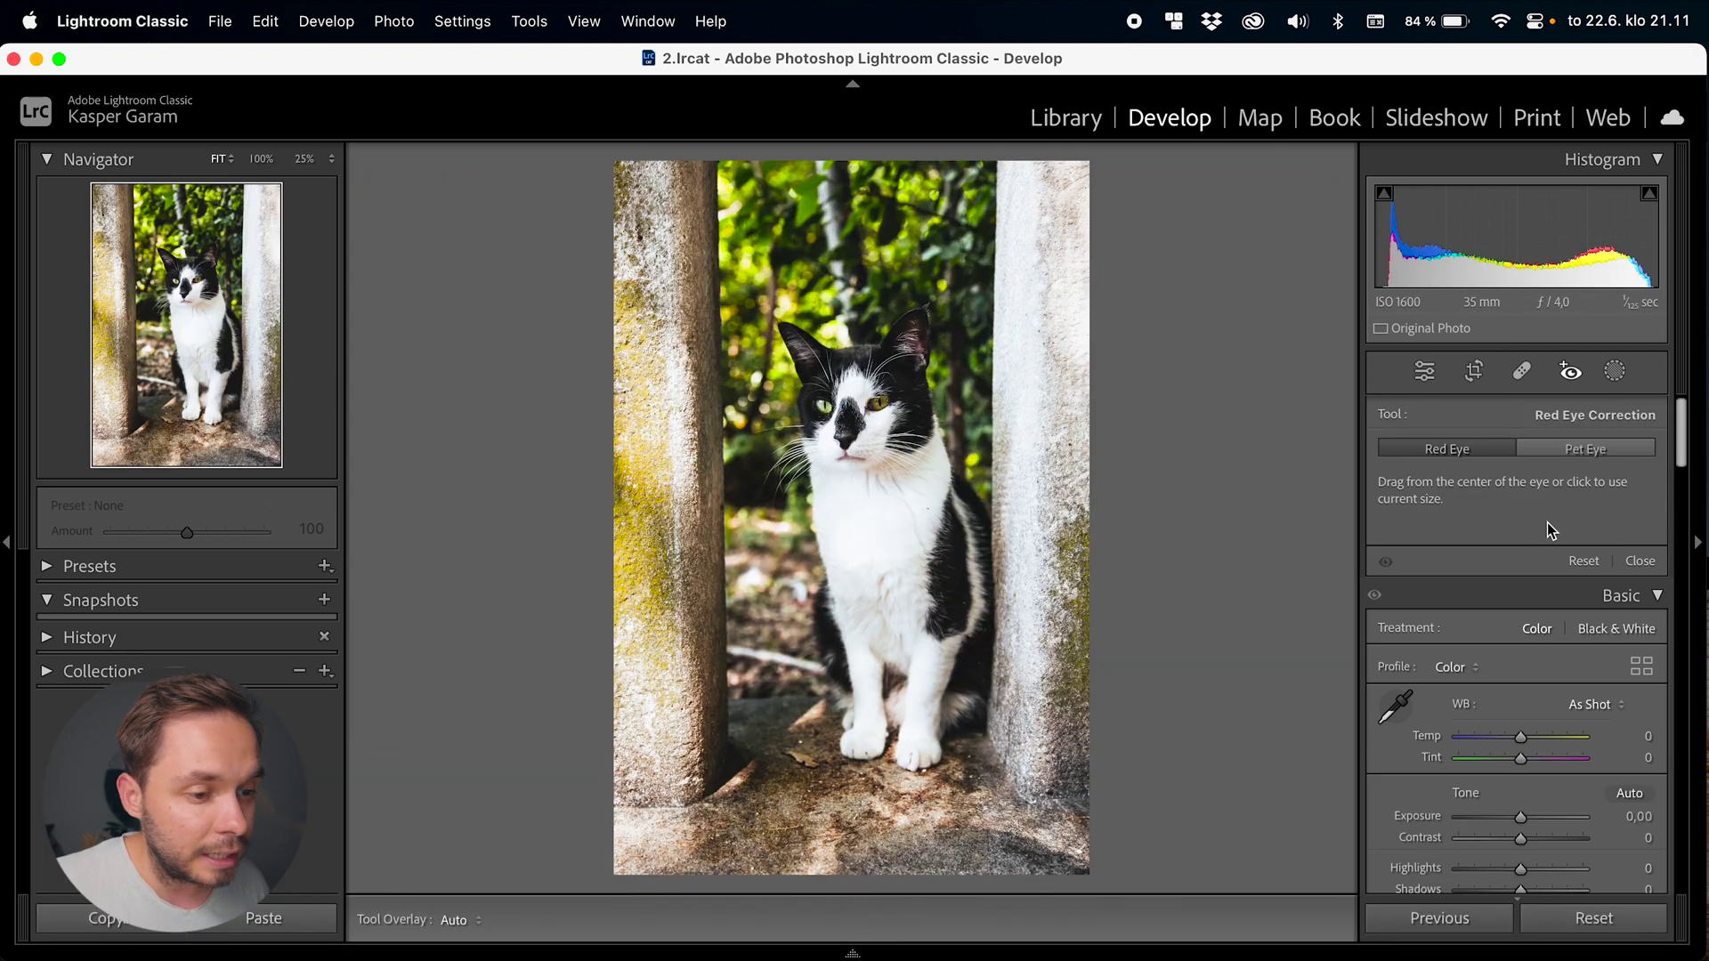
left_click(878, 405)
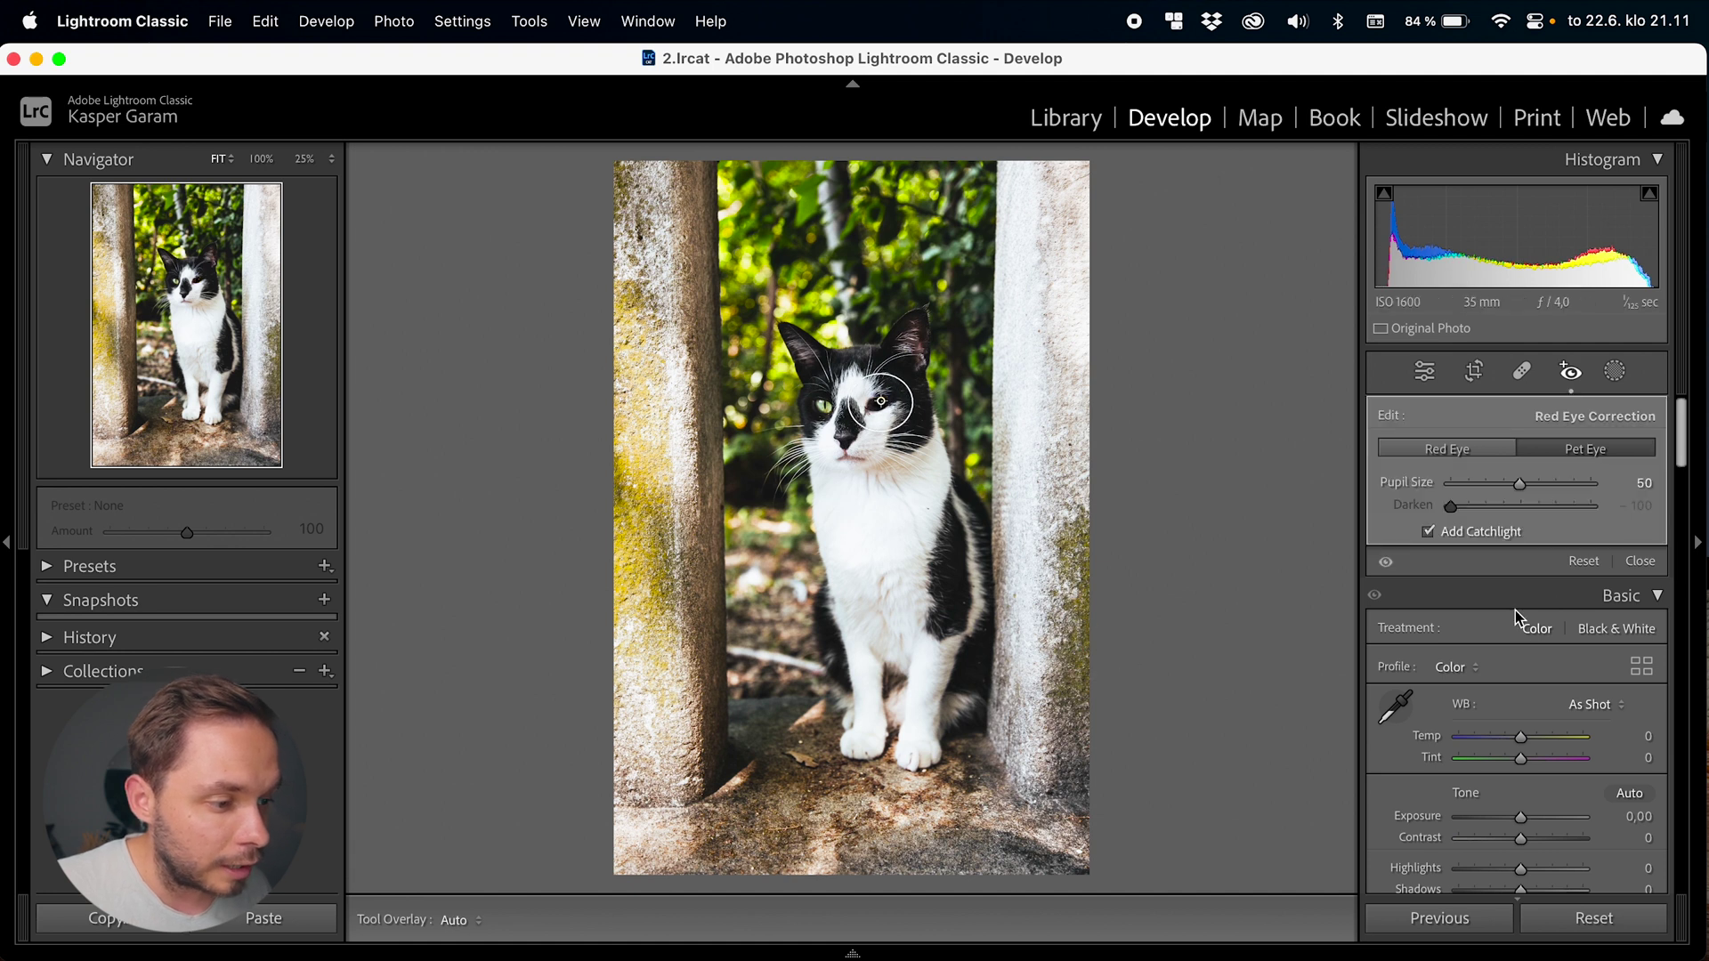